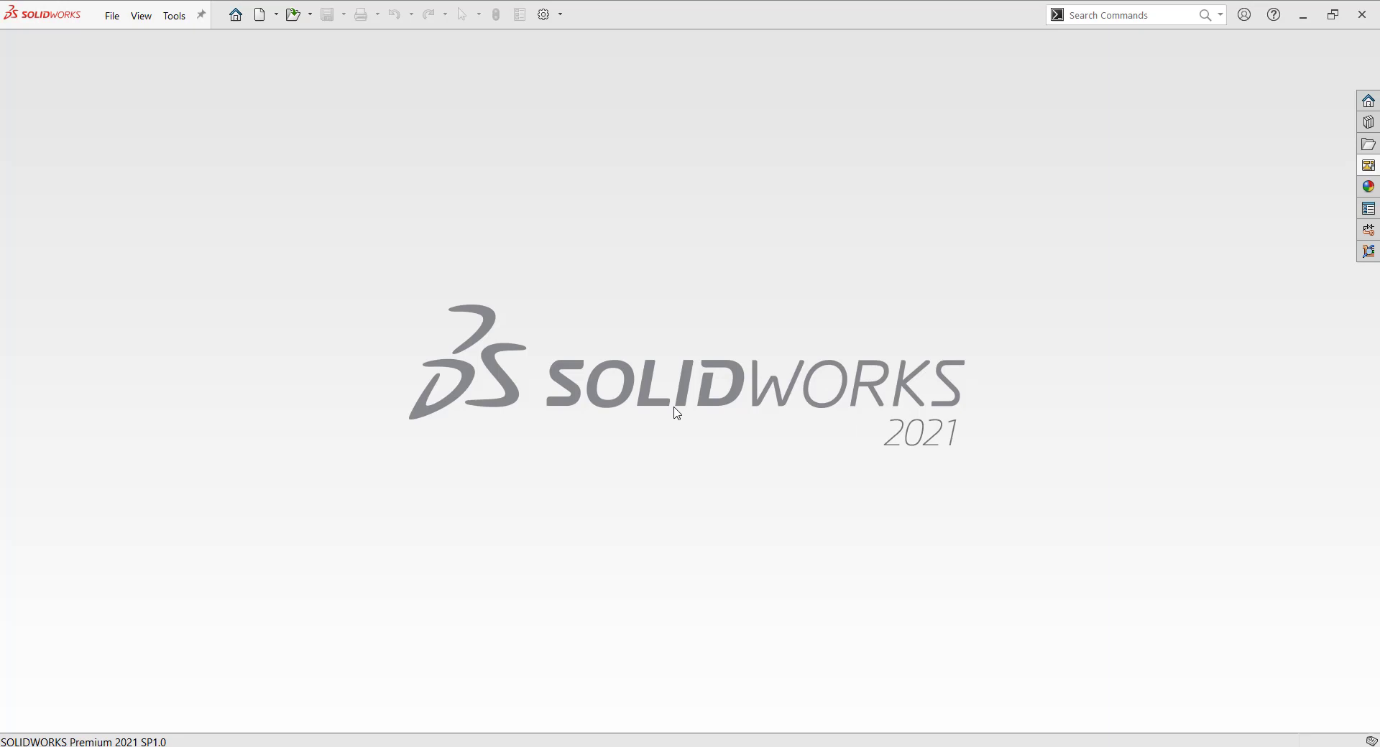
Step: Minimize SOLIDWORKS, close the drawings folder window, and launch Drawing Template Switcher
{"action": "left_click", "coordinate": [1303, 15]}
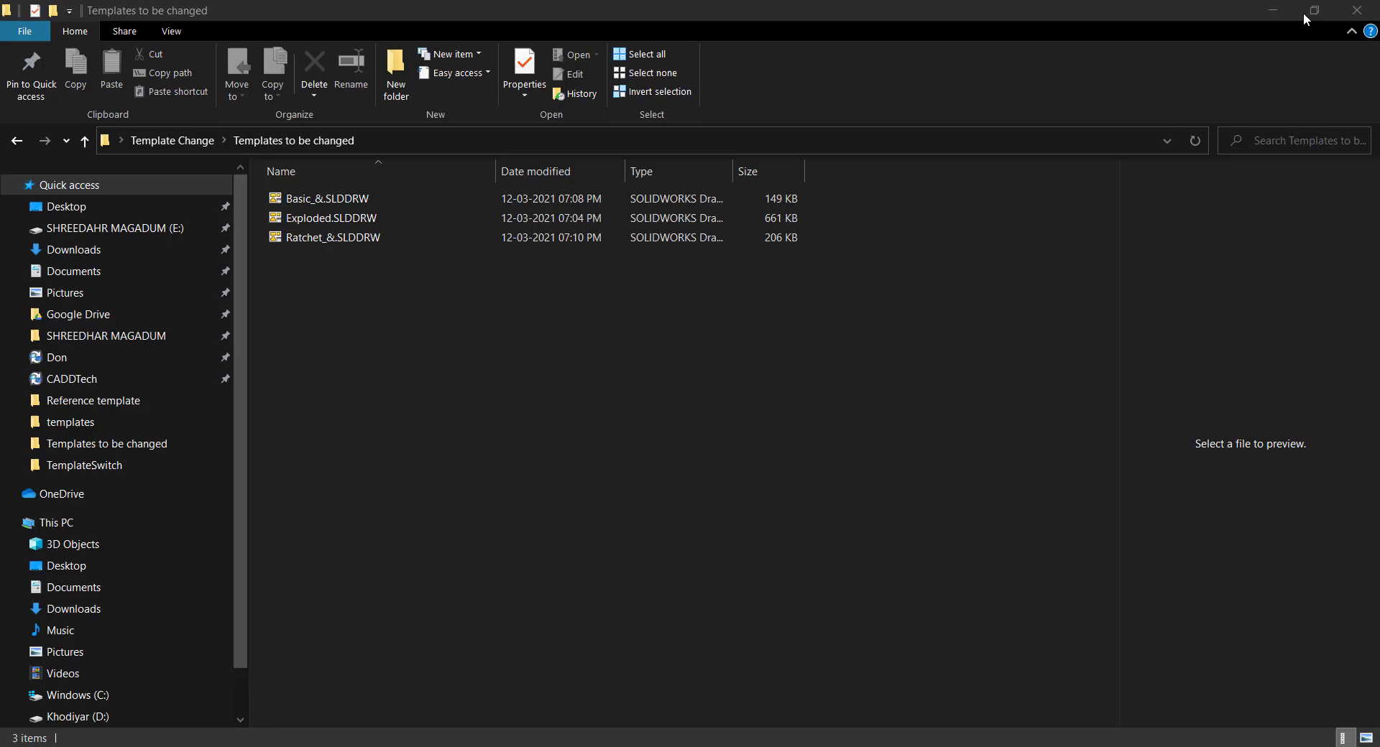
{"action": "left_click", "coordinate": [1357, 10]}
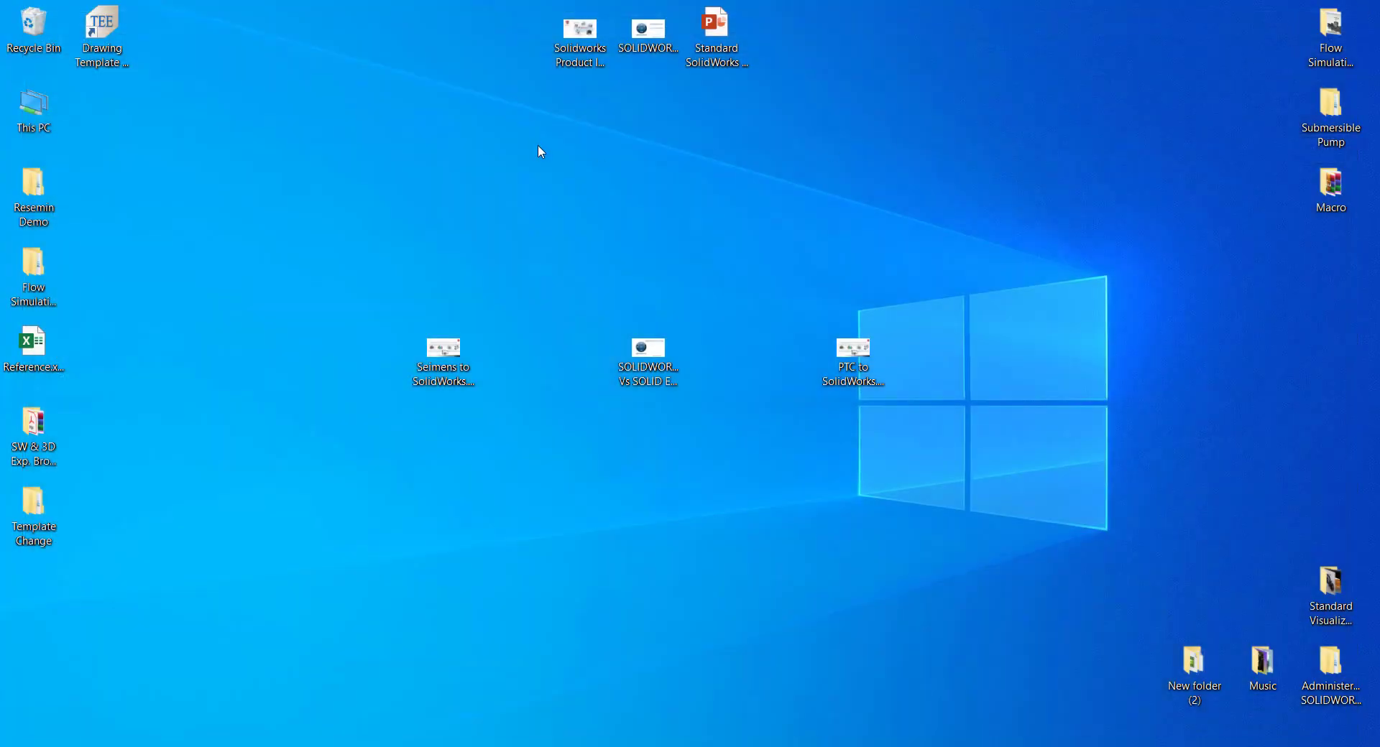
{"action": "double_click", "coordinate": [101, 32]}
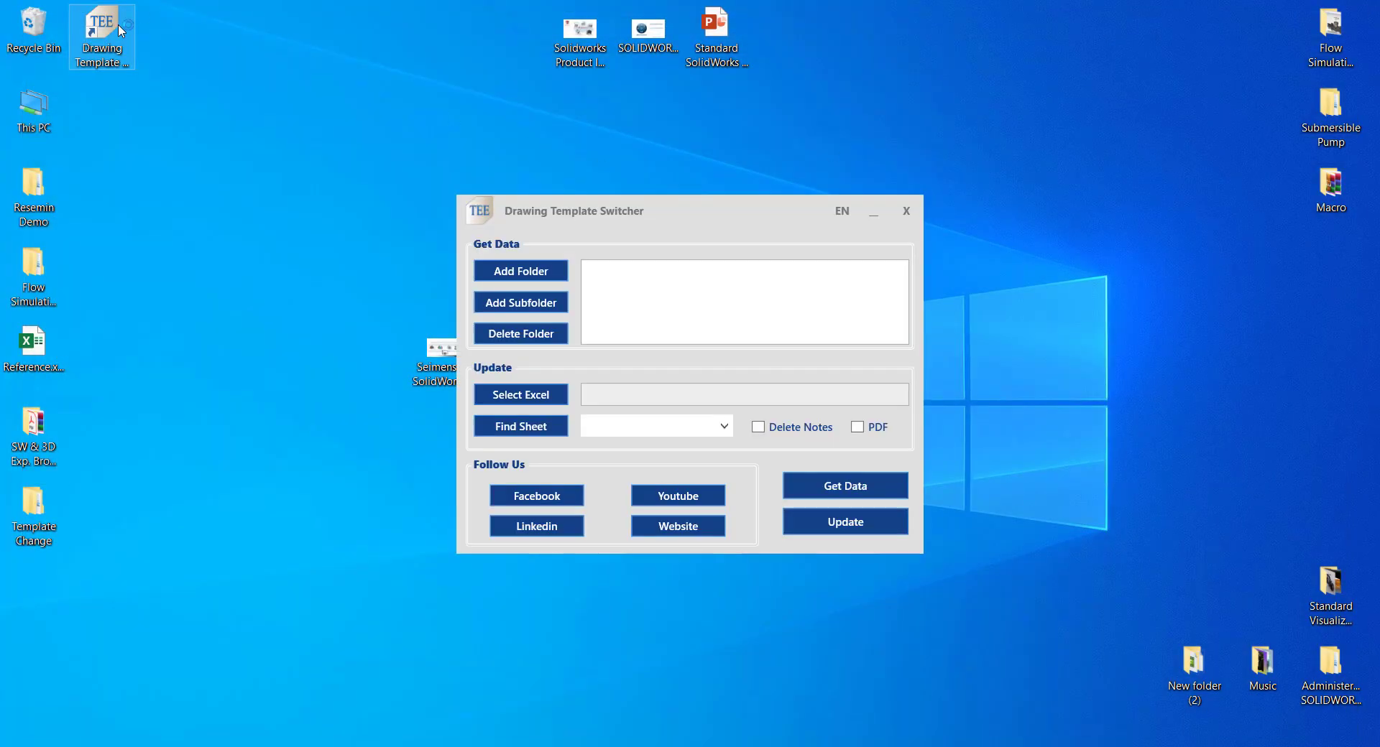
Step: Add the Template Change > Templates to be changed folder to the switcher's folder list
{"action": "left_click", "coordinate": [533, 284]}
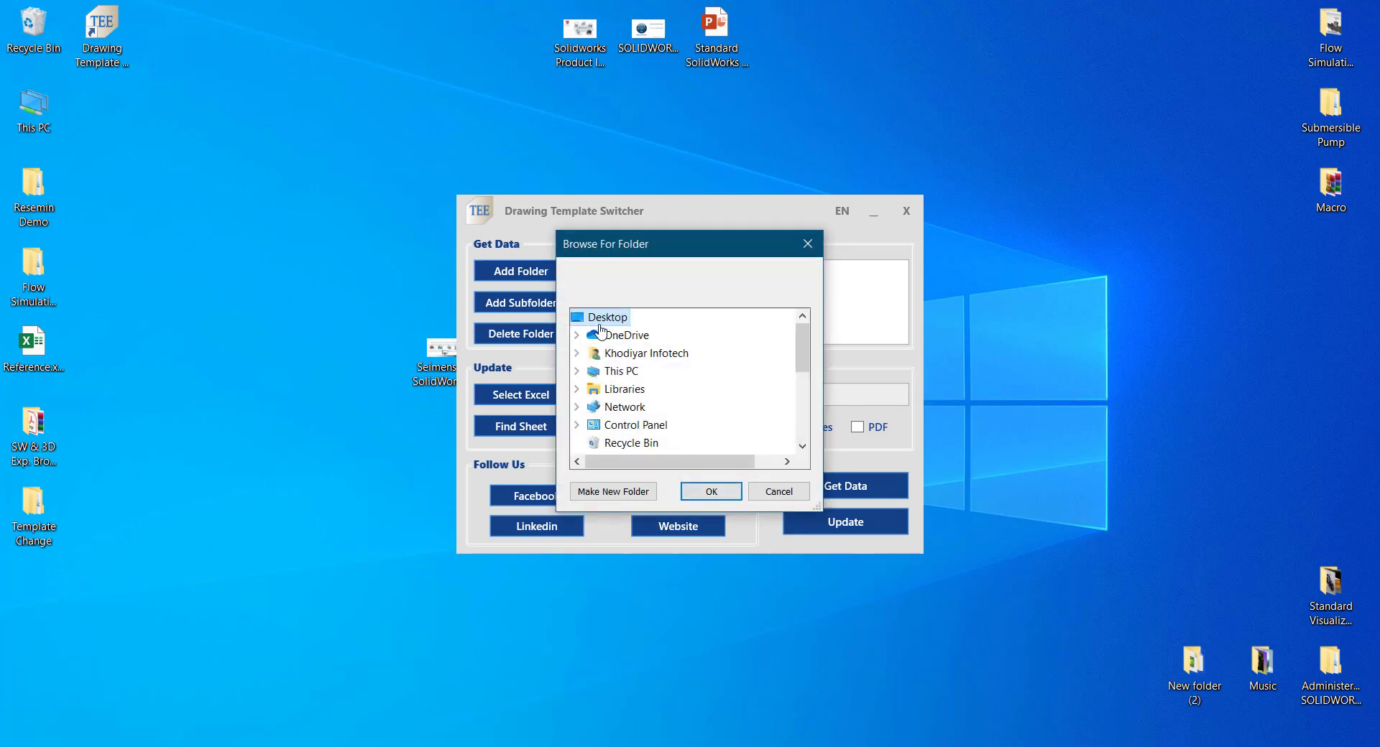
{"action": "scroll", "coordinate": [599, 413], "scroll_direction": "down", "scroll_amount": 5}
{"action": "left_click", "coordinate": [607, 443]}
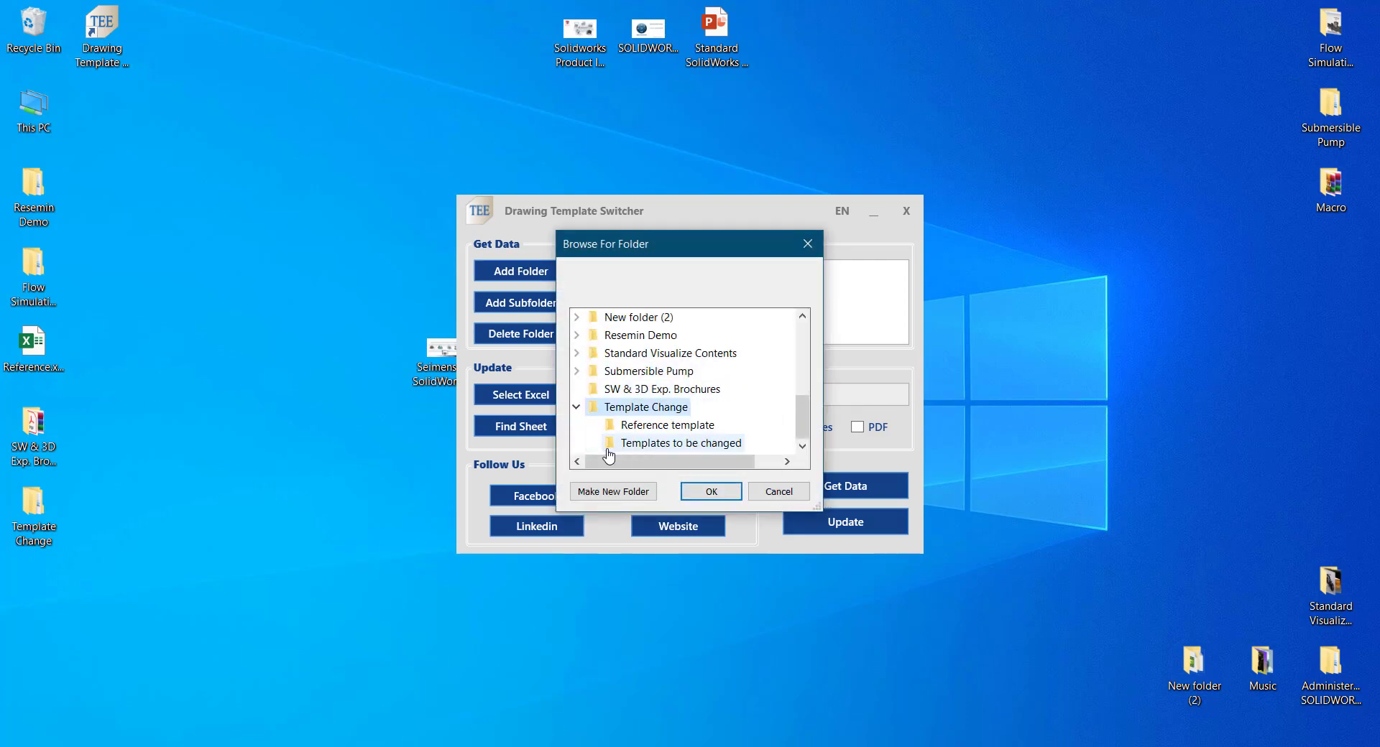
{"action": "left_click", "coordinate": [660, 443]}
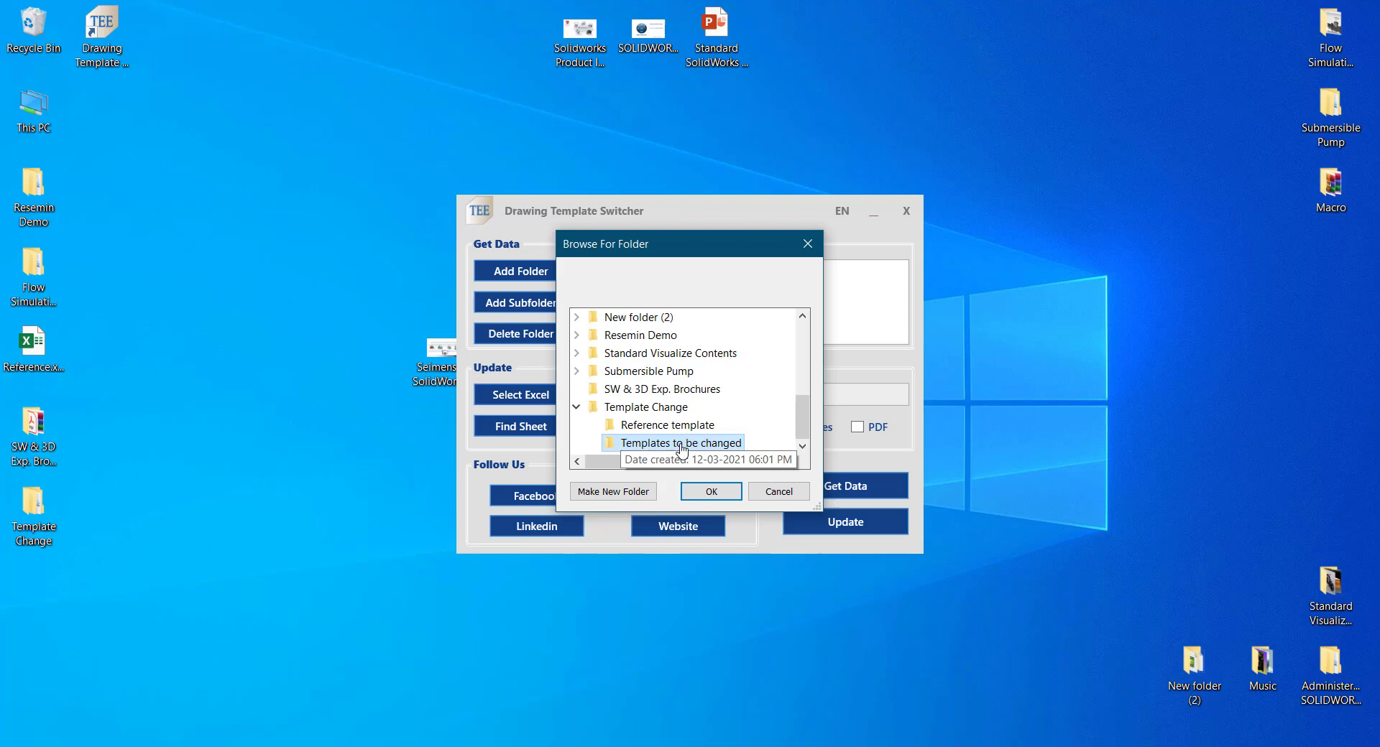
{"action": "left_click", "coordinate": [710, 492]}
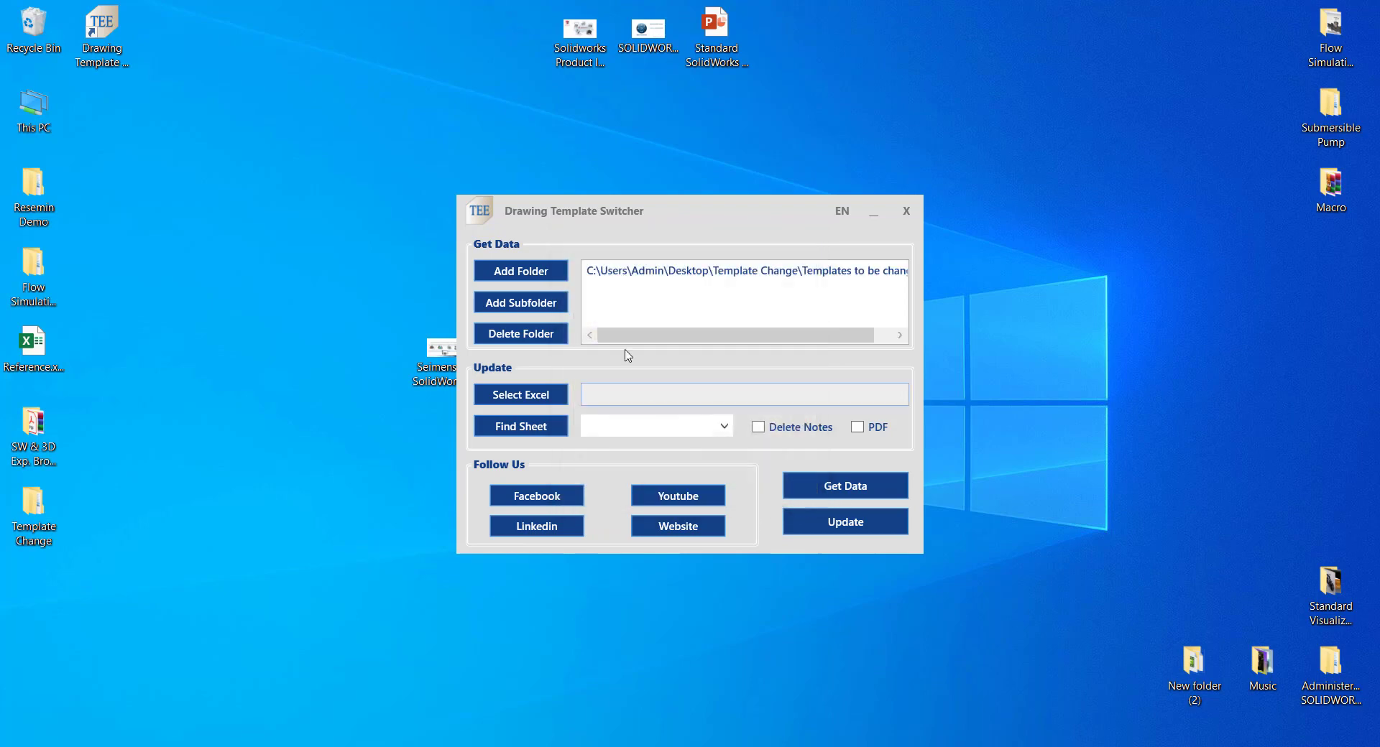
Step: Export the three drawings' template data to Excel and review the sheet's columns
{"action": "left_click", "coordinate": [818, 480]}
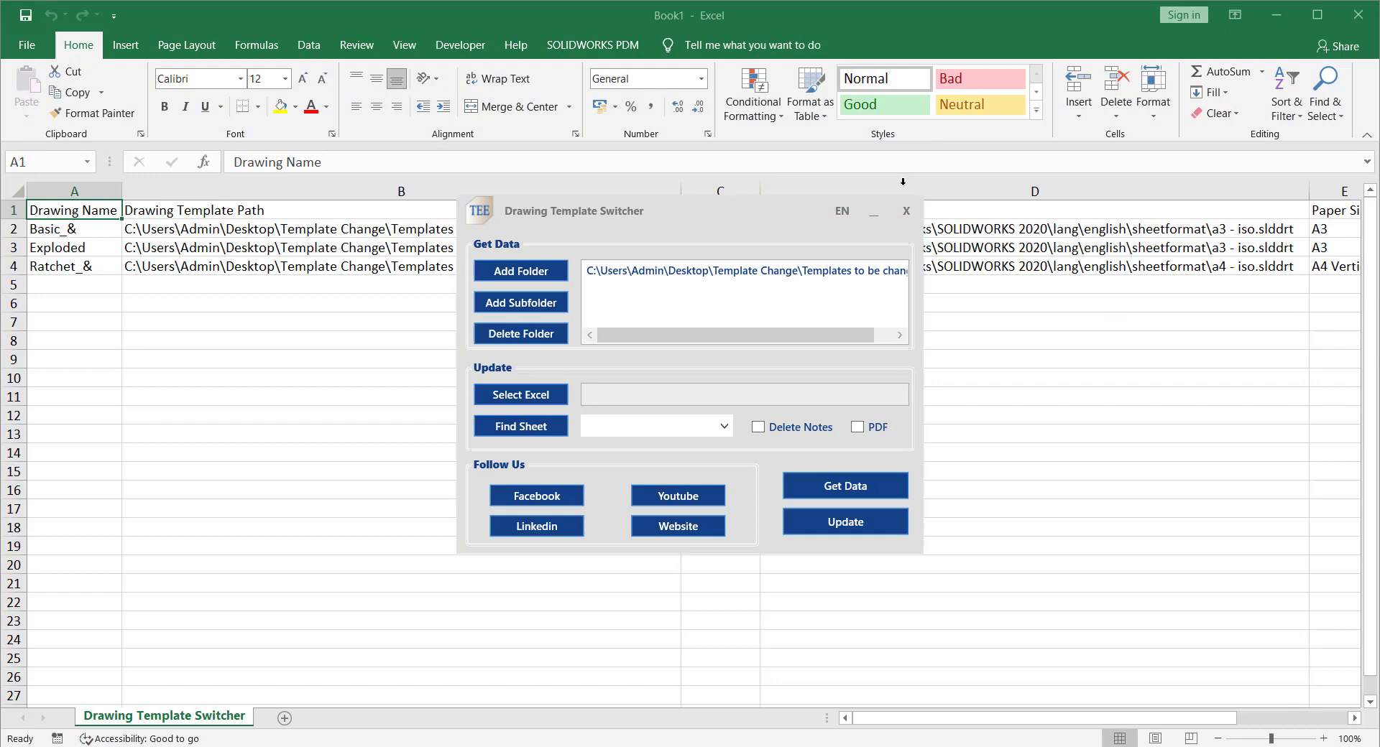
{"action": "left_click", "coordinate": [874, 215]}
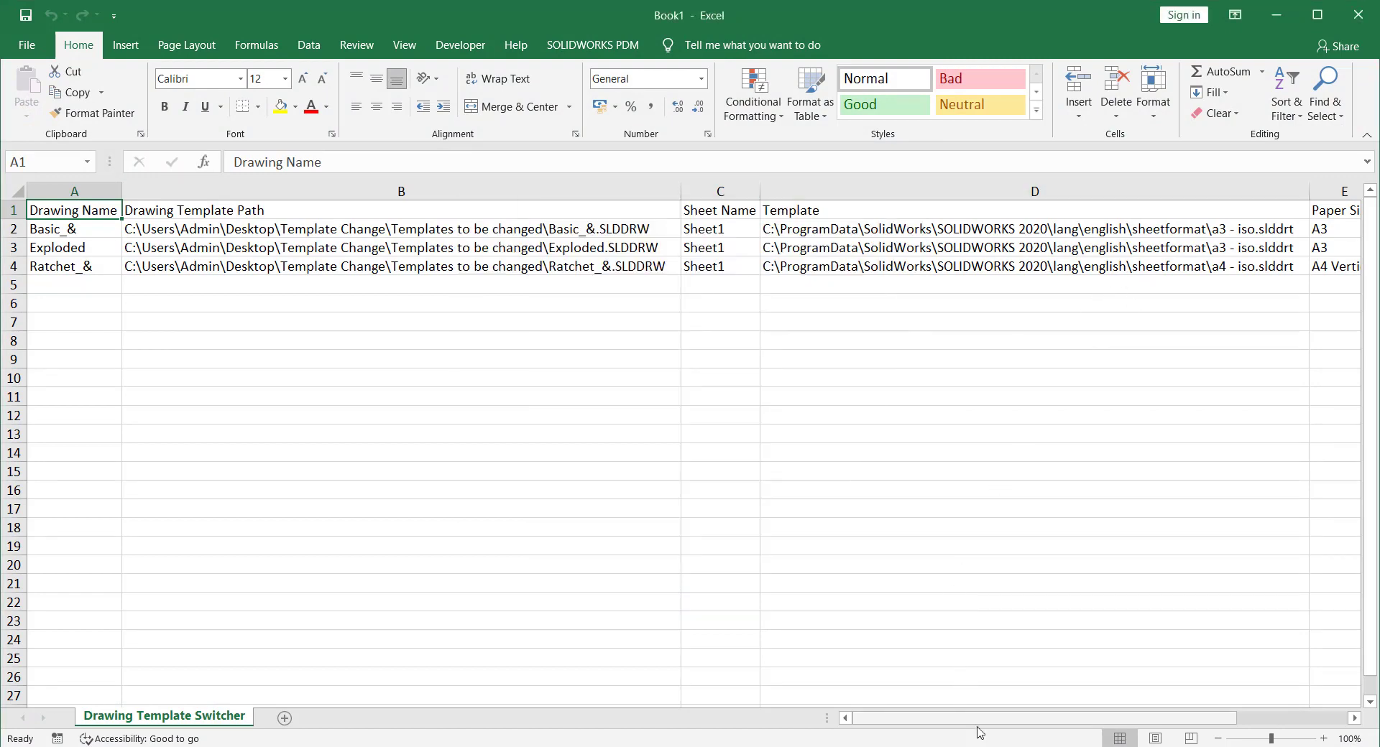
{"action": "left_click_drag", "start_coordinate": [975, 725], "coordinate": [1064, 714]}
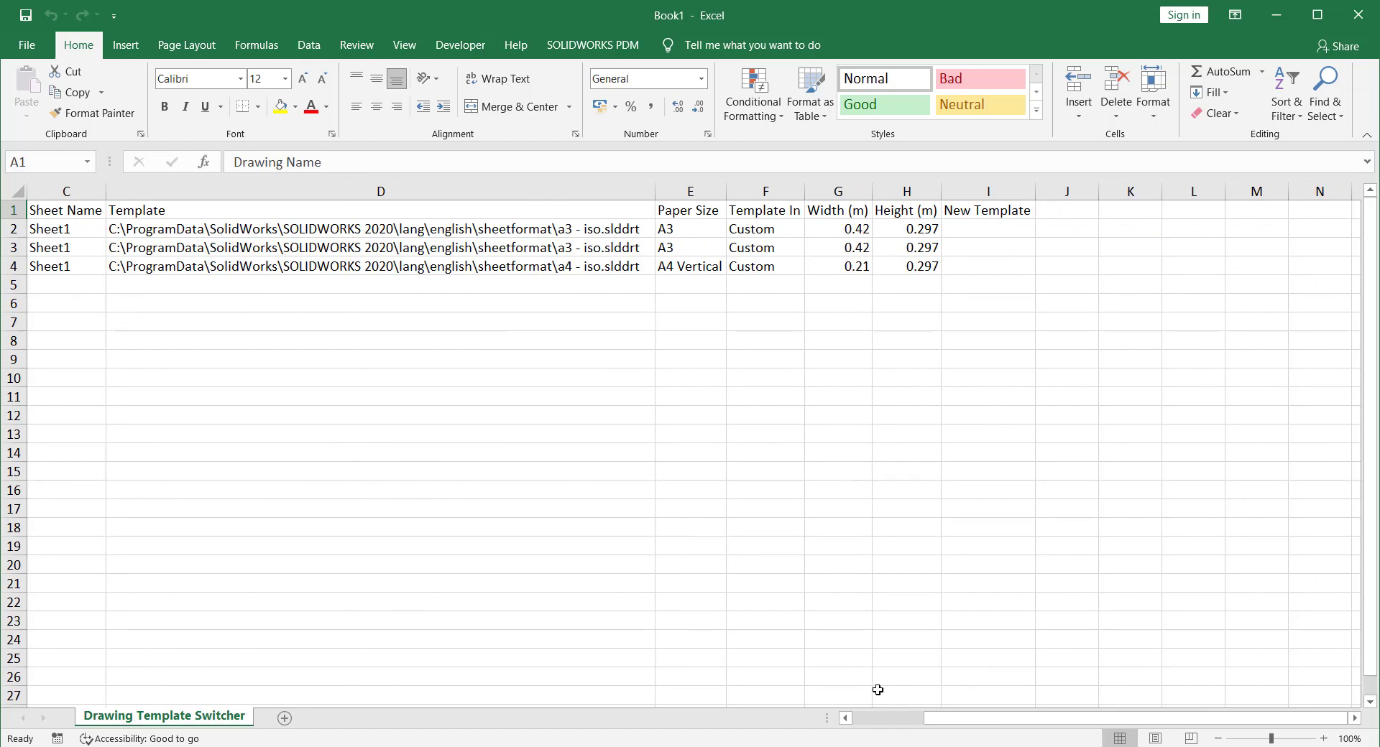
{"action": "left_click_drag", "start_coordinate": [959, 720], "coordinate": [1011, 721]}
{"action": "left_click", "coordinate": [490, 229]}
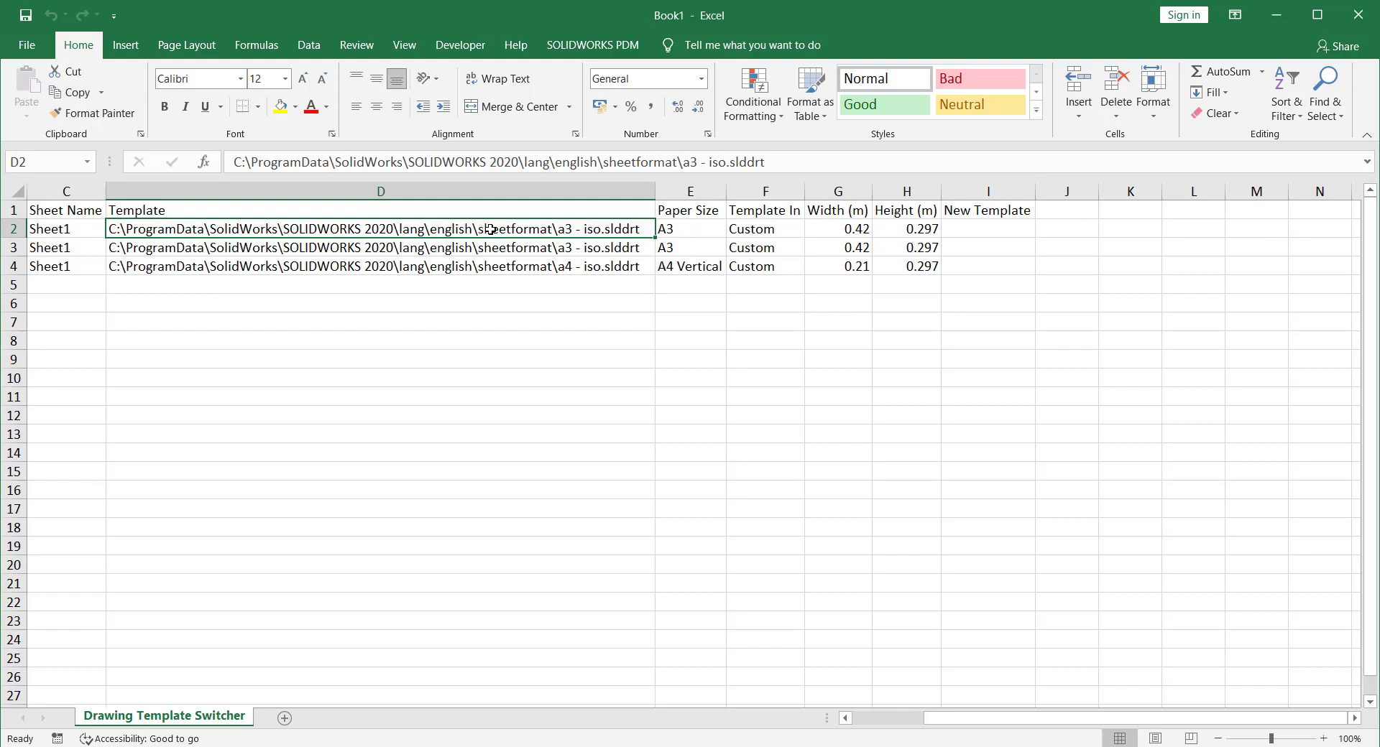
Step: Browse to Desktop > Template Change > Reference template and copy that folder's full path
{"action": "left_click", "coordinate": [568, 746]}
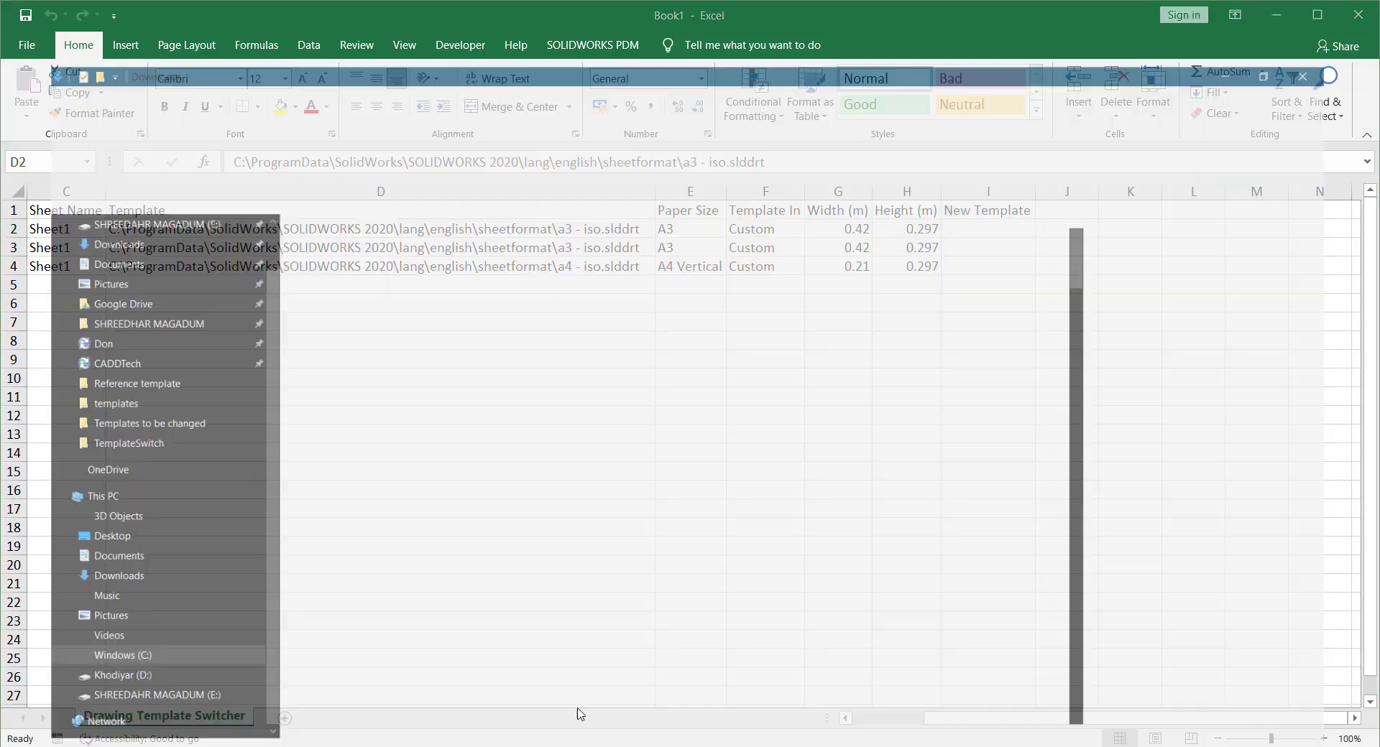
{"action": "scroll", "coordinate": [144, 402], "scroll_direction": "up", "scroll_amount": 1}
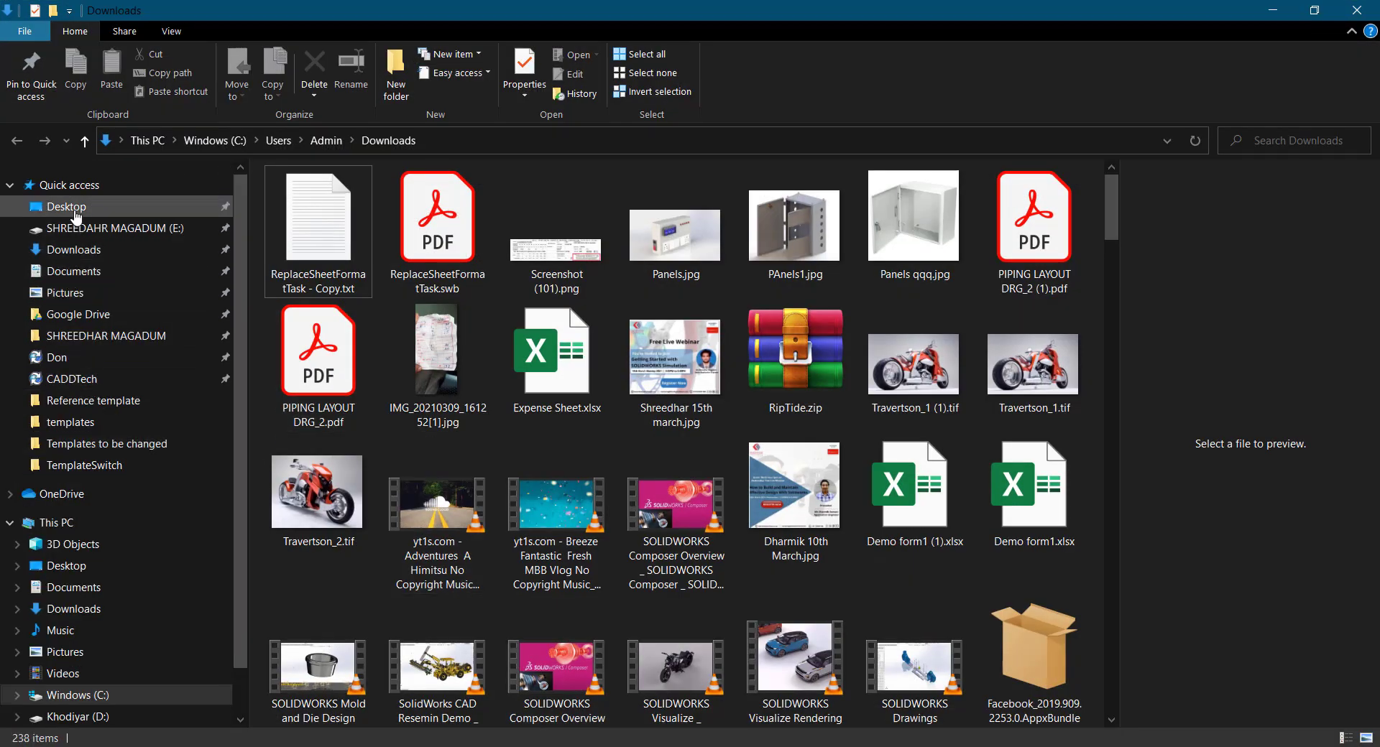
{"action": "left_click", "coordinate": [66, 207]}
{"action": "double_click", "coordinate": [322, 308]}
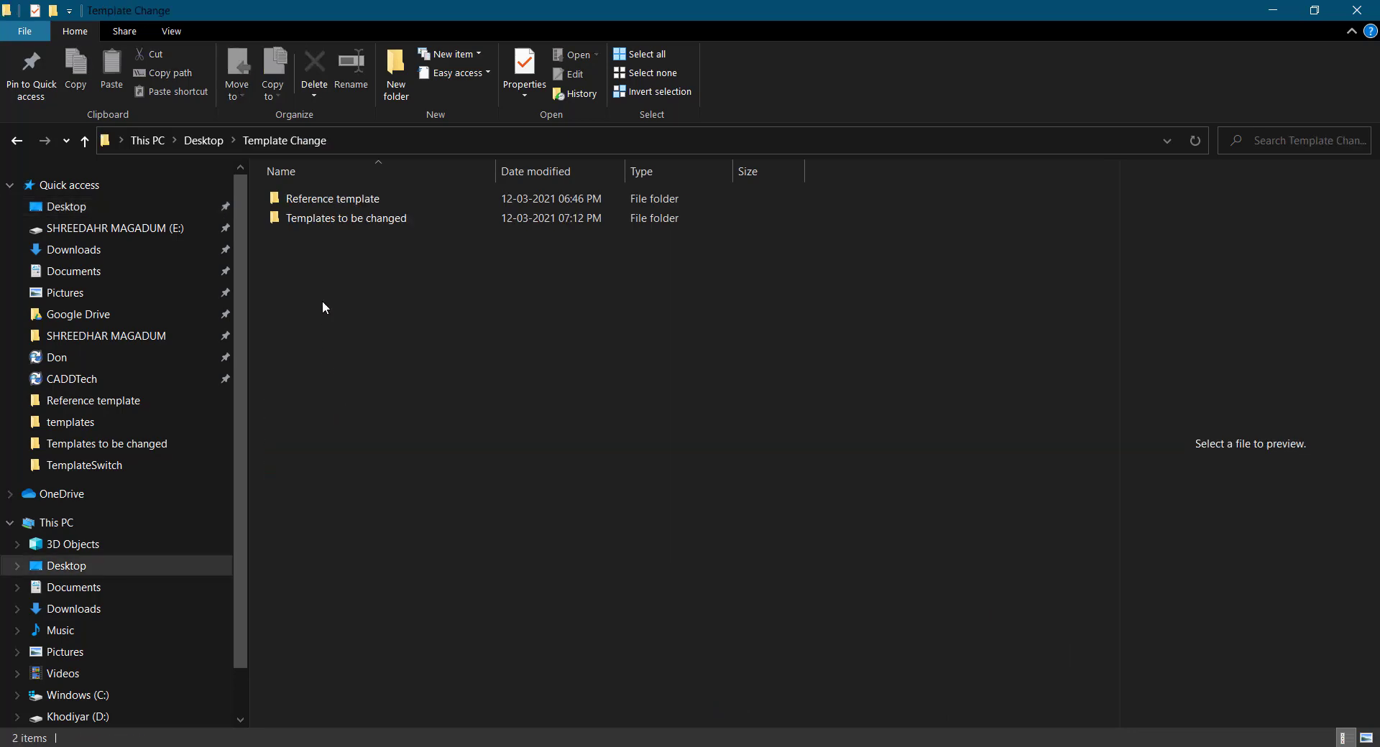
{"action": "double_click", "coordinate": [329, 200]}
{"action": "left_click", "coordinate": [329, 219]}
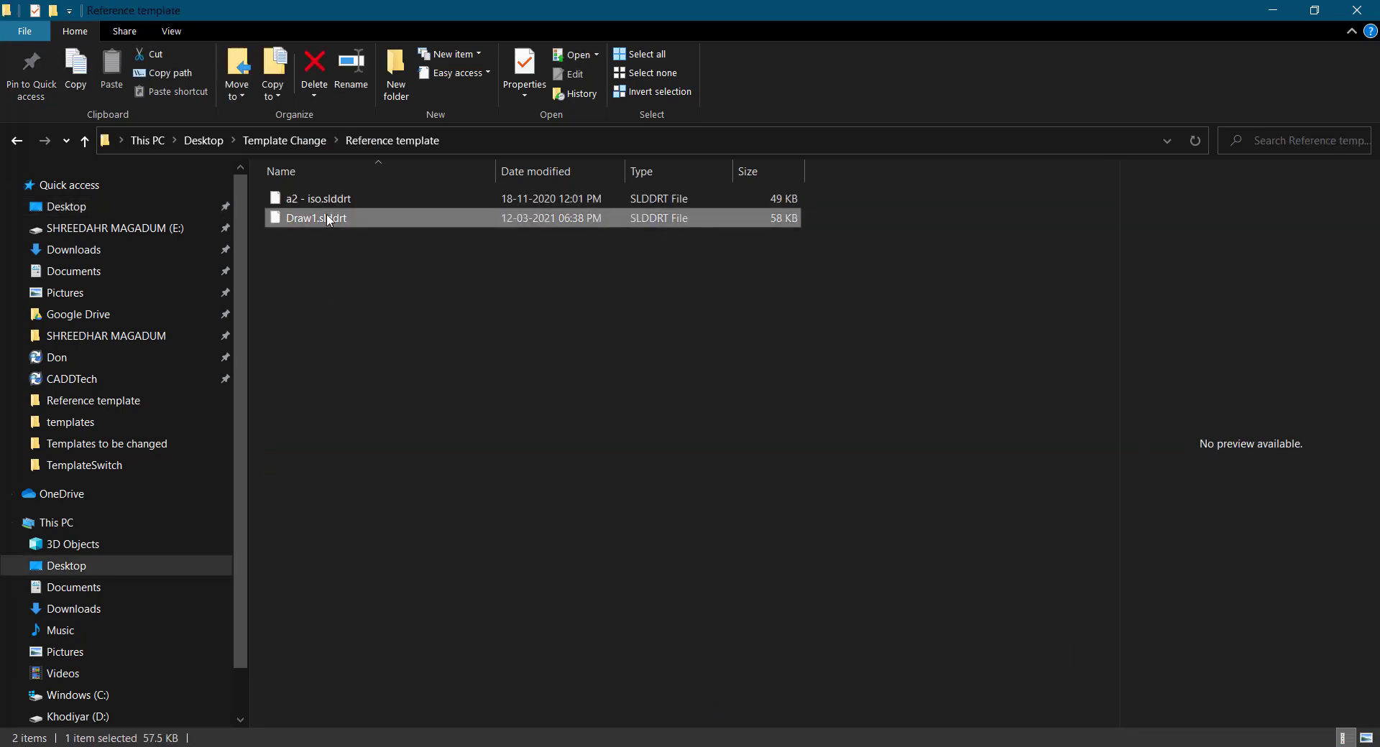
{"action": "left_click", "coordinate": [448, 145]}
{"action": "key", "text": "ctrl+c"}
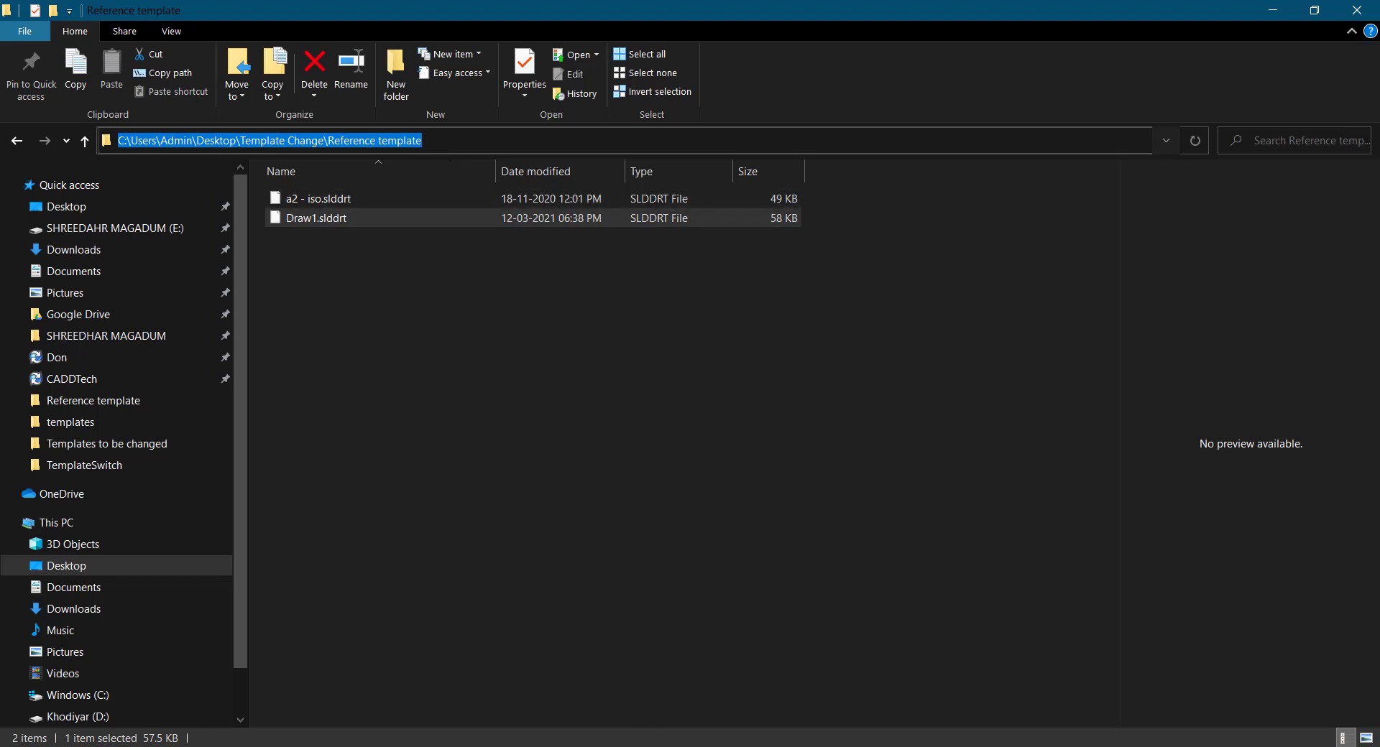
{"action": "key", "text": "alt+Tab"}
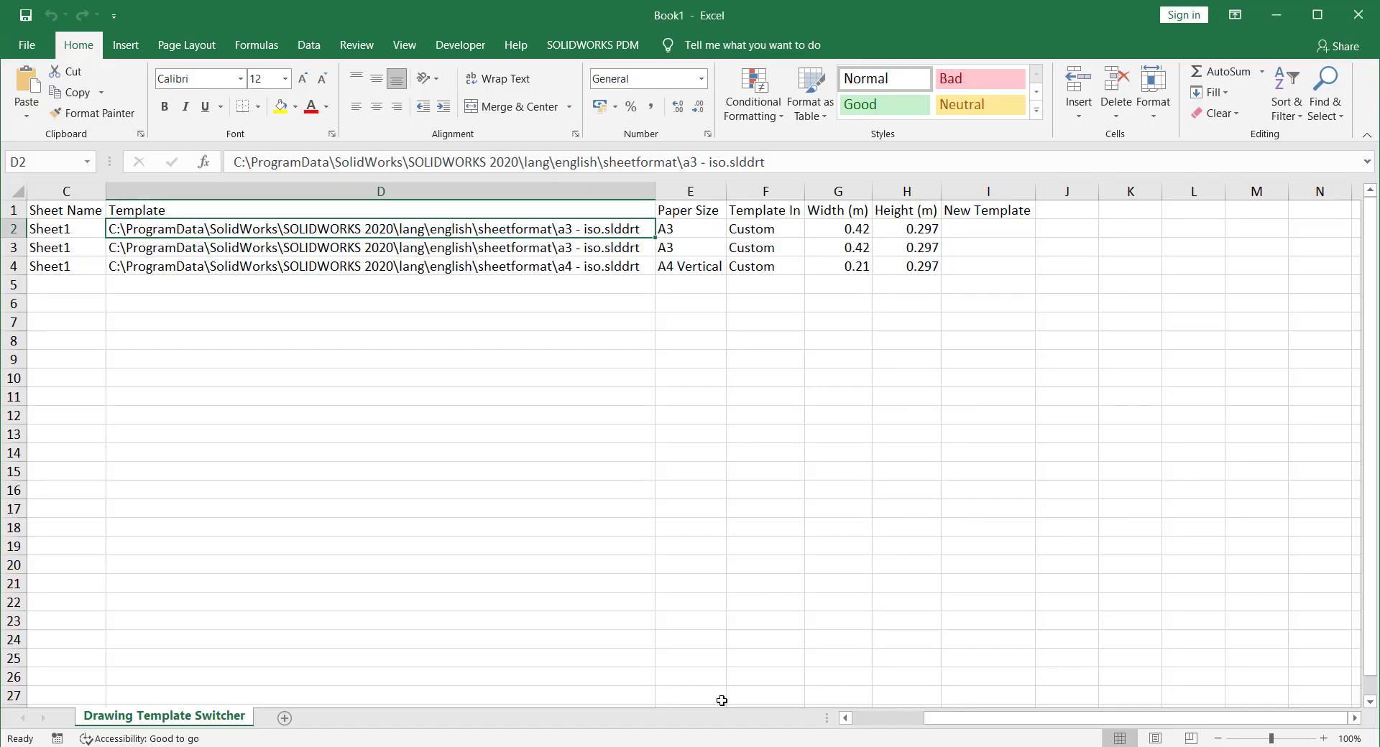
Step: Paste the Reference template folder path into I2 and copy the Draw1.slddrt file name
{"action": "left_click", "coordinate": [969, 229]}
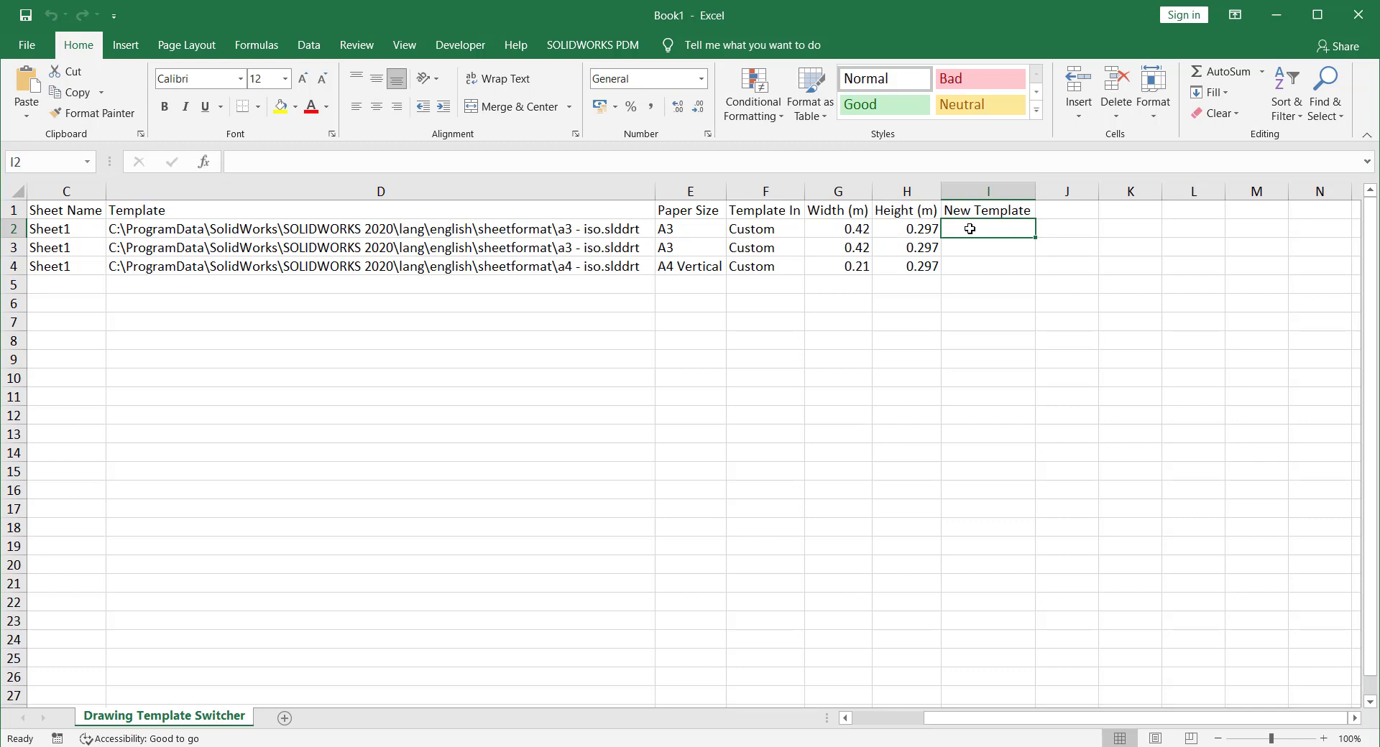
{"action": "key", "text": "ctrl+v"}
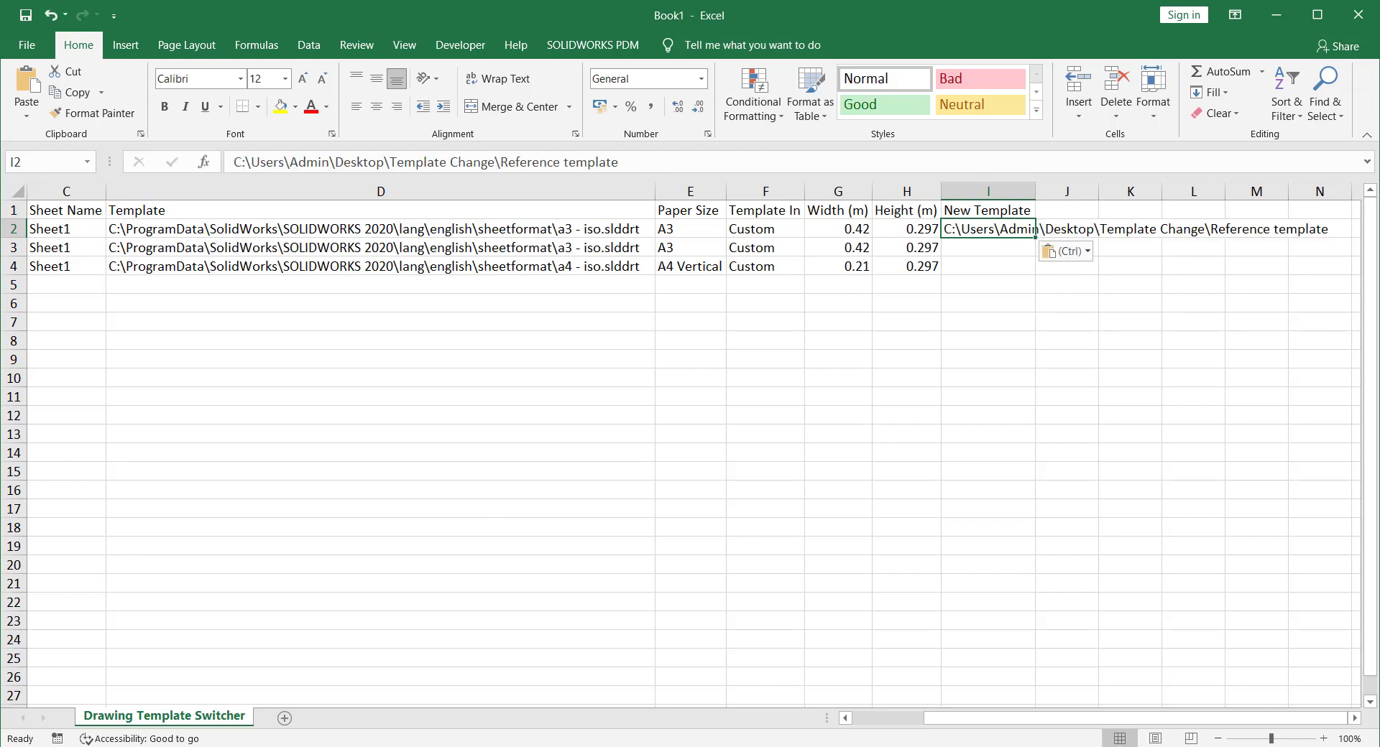
{"action": "key", "text": "alt+Tab"}
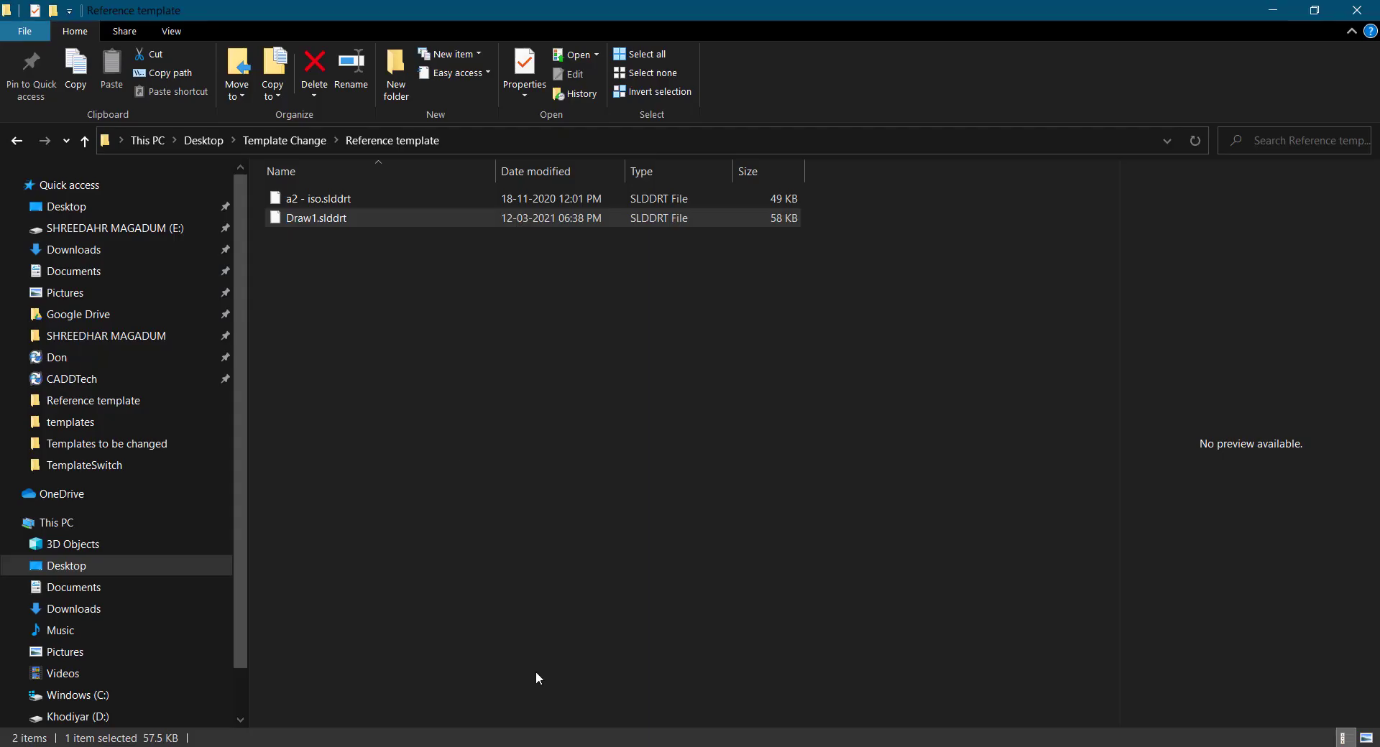
{"action": "left_click", "coordinate": [345, 219]}
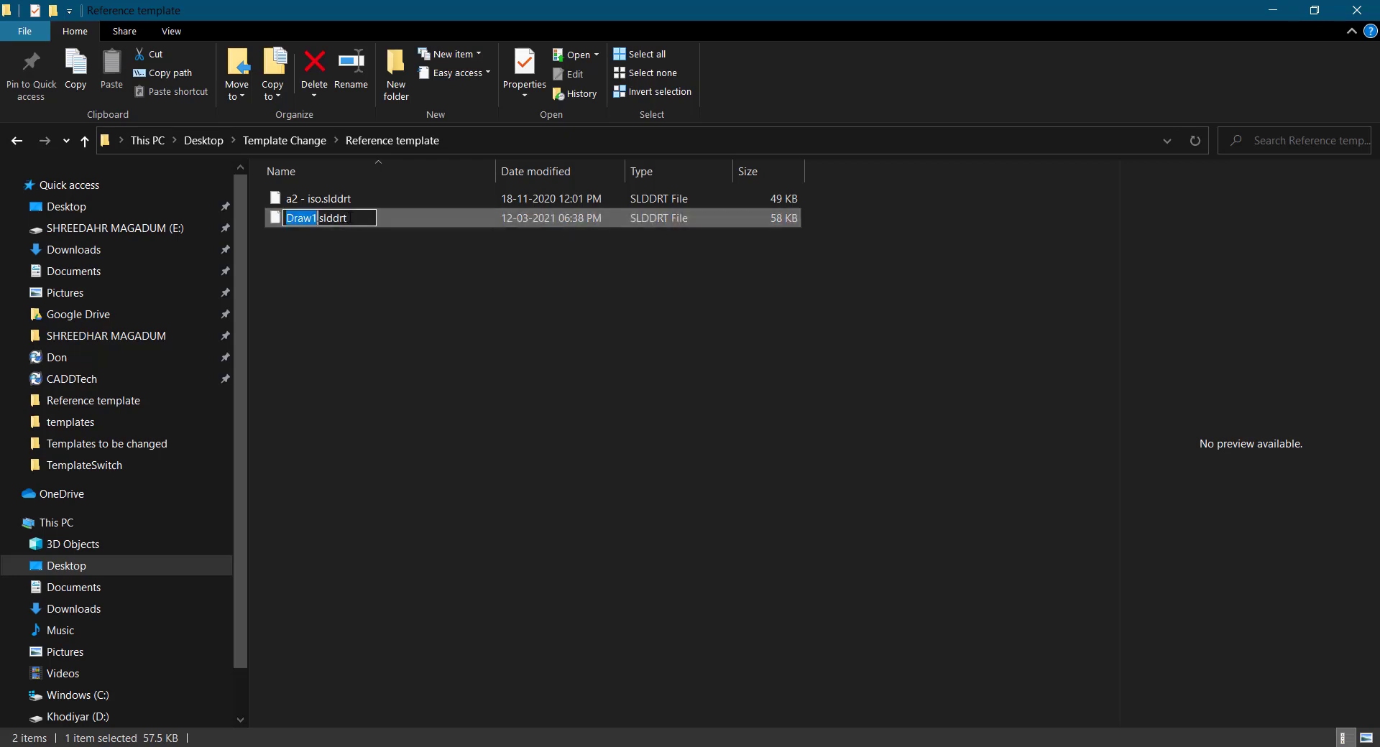
{"action": "left_click", "coordinate": [677, 744]}
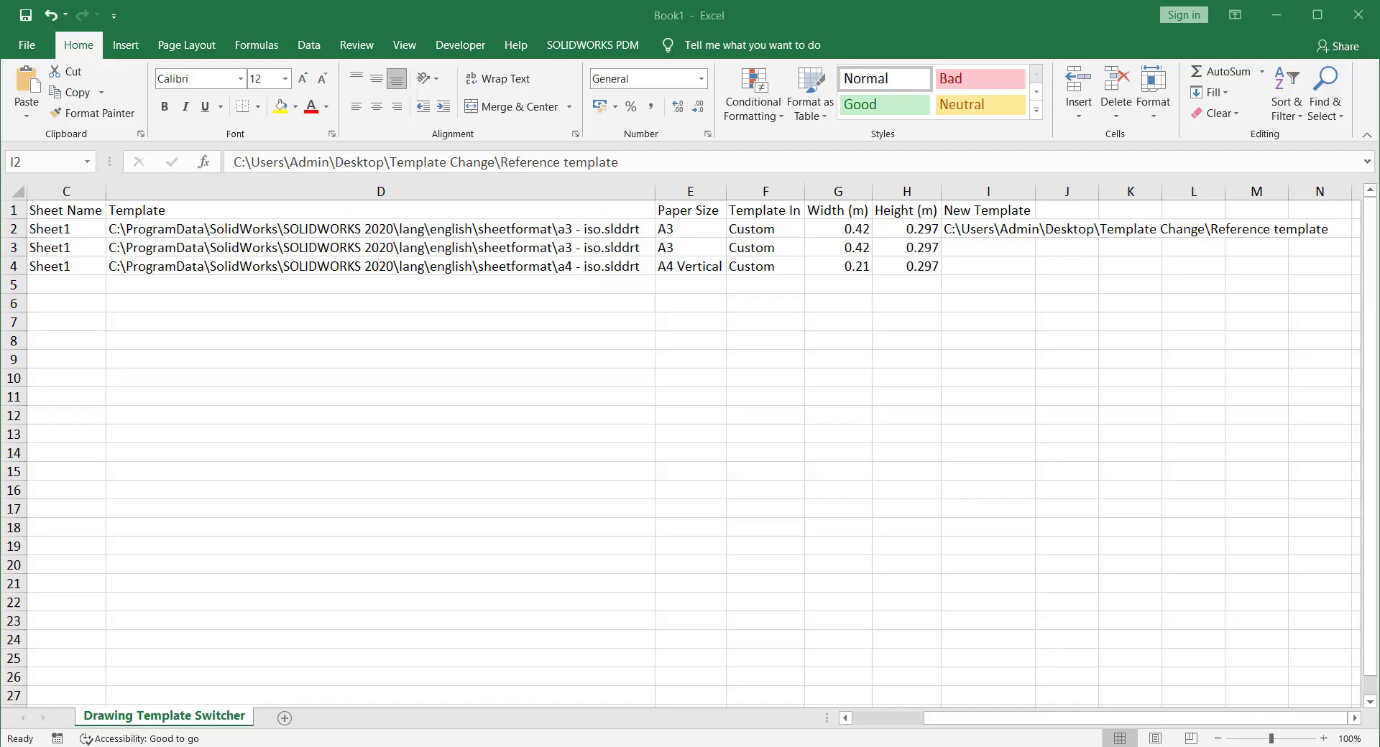
Step: Append \Draw1.slddrt to the end of the path in cell I2
{"action": "double_click", "coordinate": [1009, 230]}
{"action": "left_click_drag", "start_coordinate": [1009, 230], "coordinate": [1326, 230]}
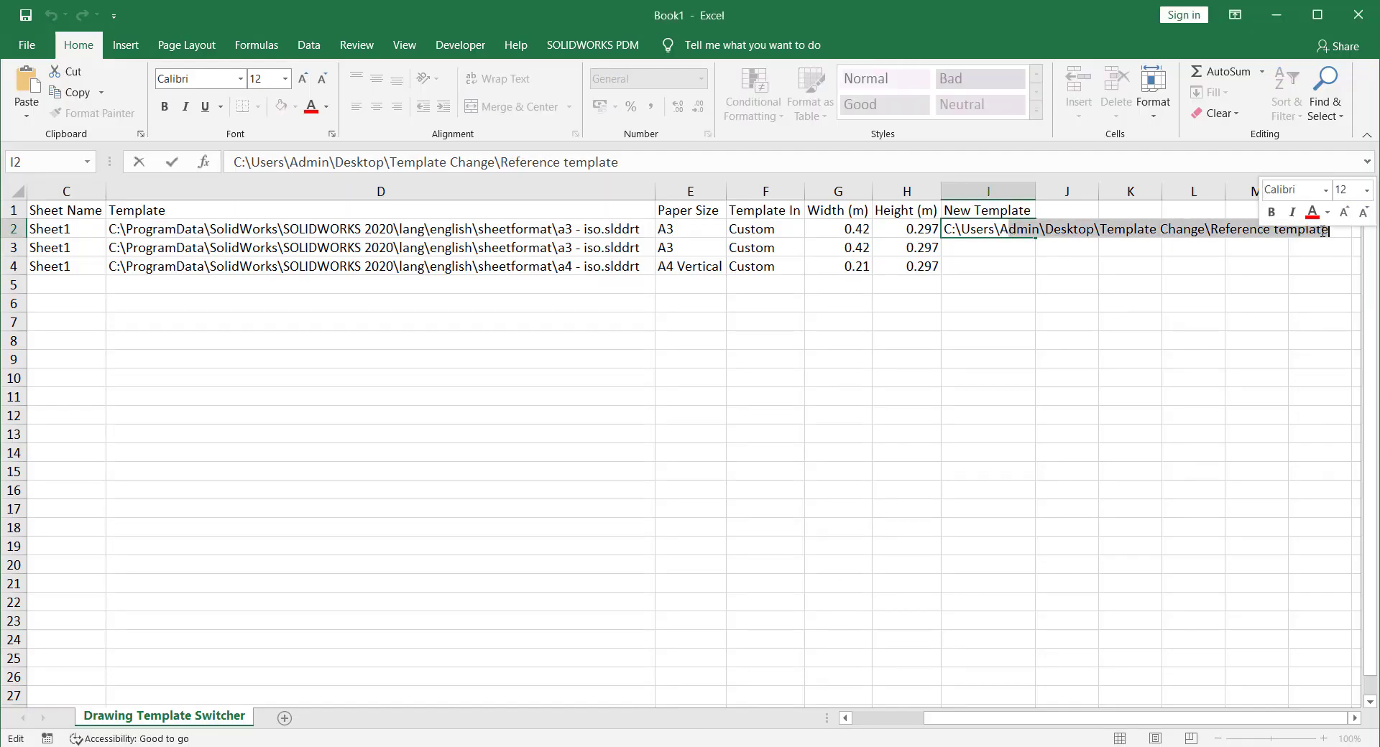
{"action": "left_click", "coordinate": [1330, 230]}
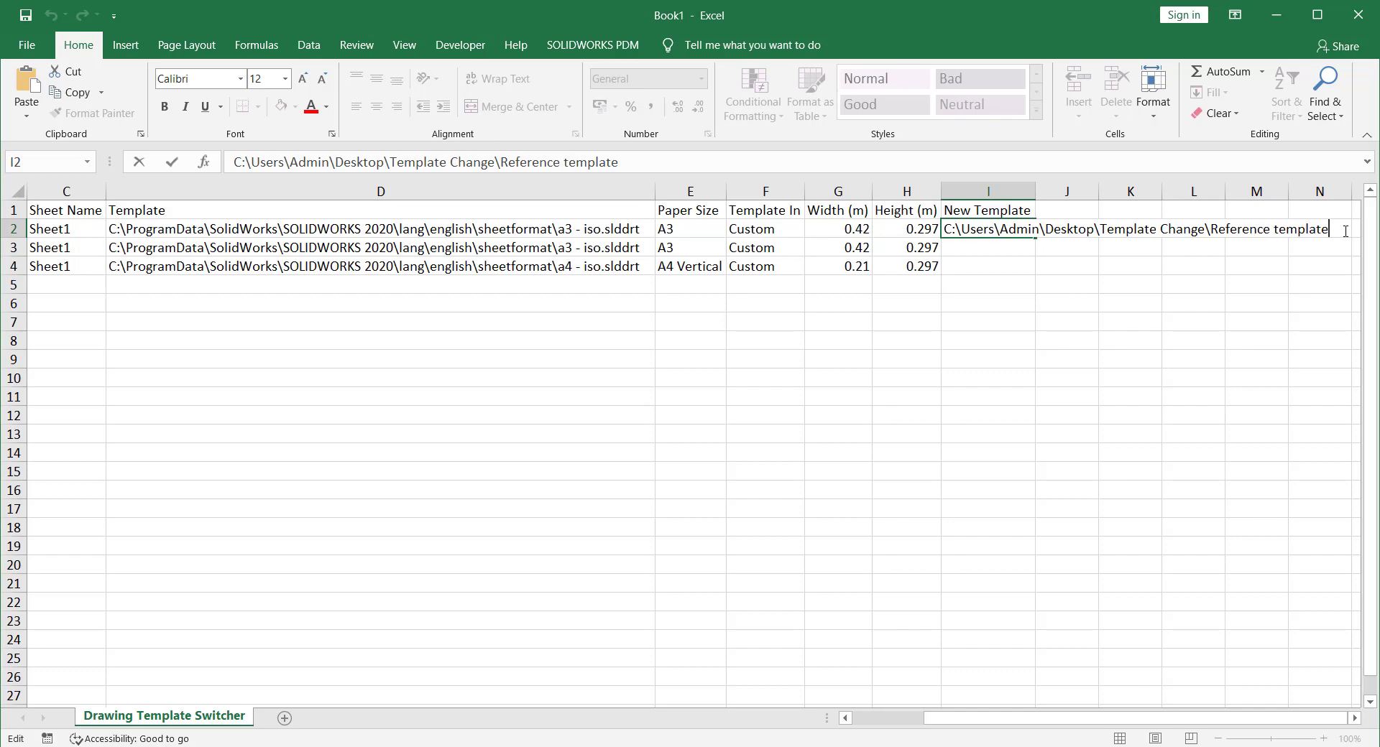
{"action": "type", "text": "\\Draw1.slddrt"}
{"action": "left_click", "coordinate": [912, 396]}
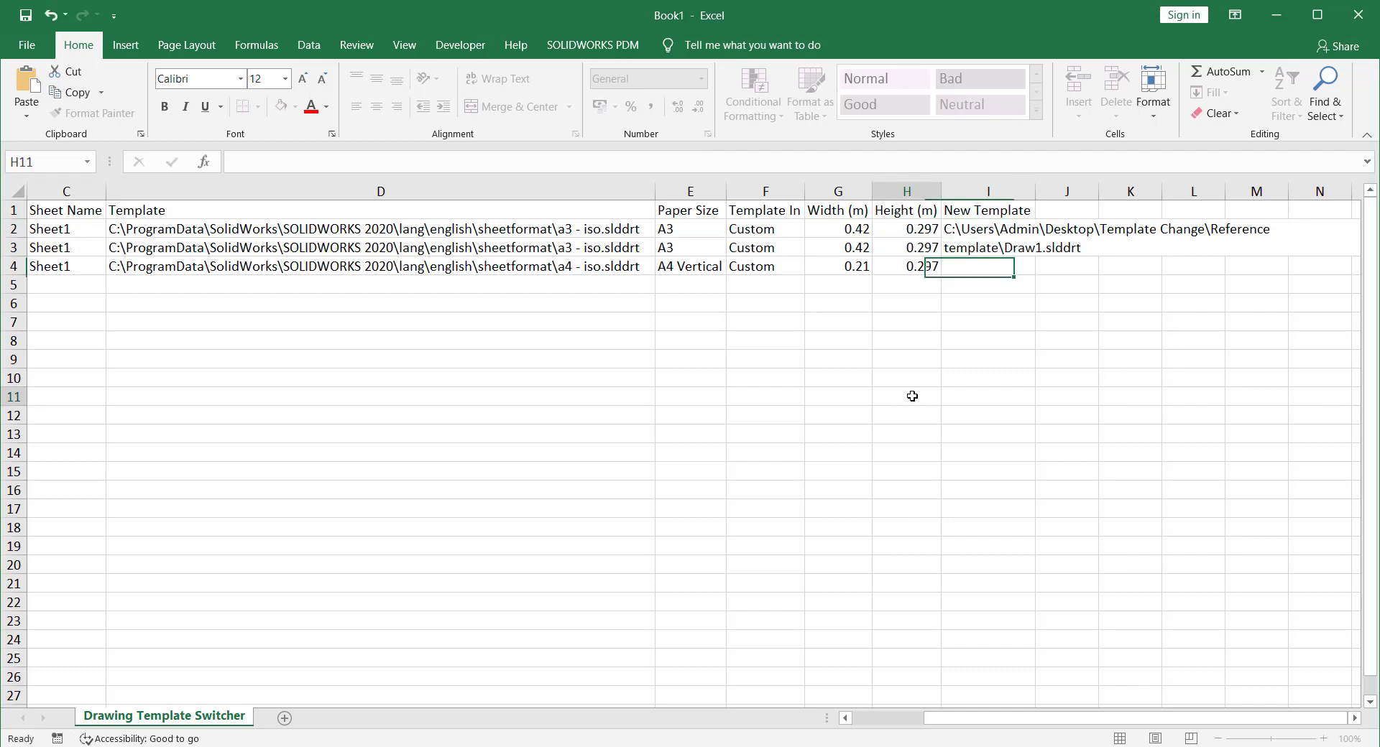
Step: Paste D2's a3 template path into New Template cell I2
{"action": "left_click", "coordinate": [460, 232]}
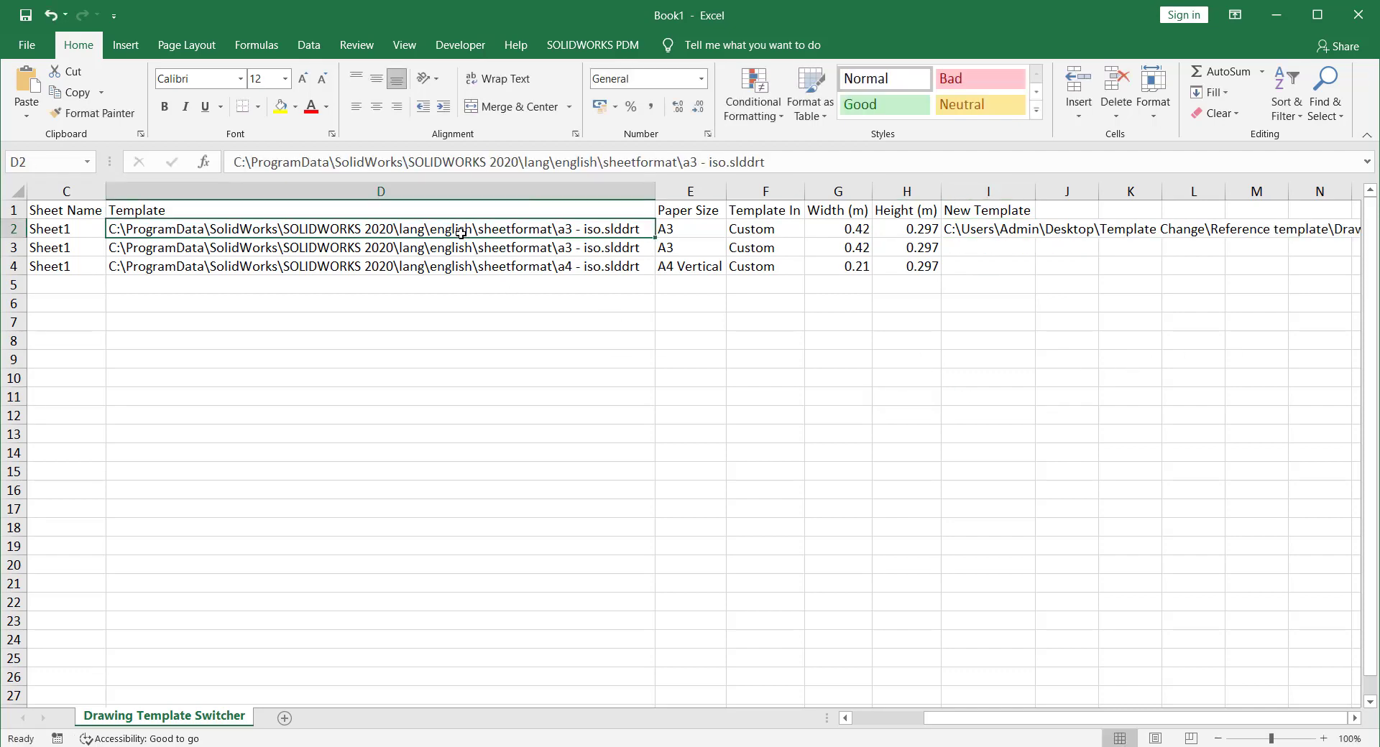
{"action": "key", "text": "ctrl+c"}
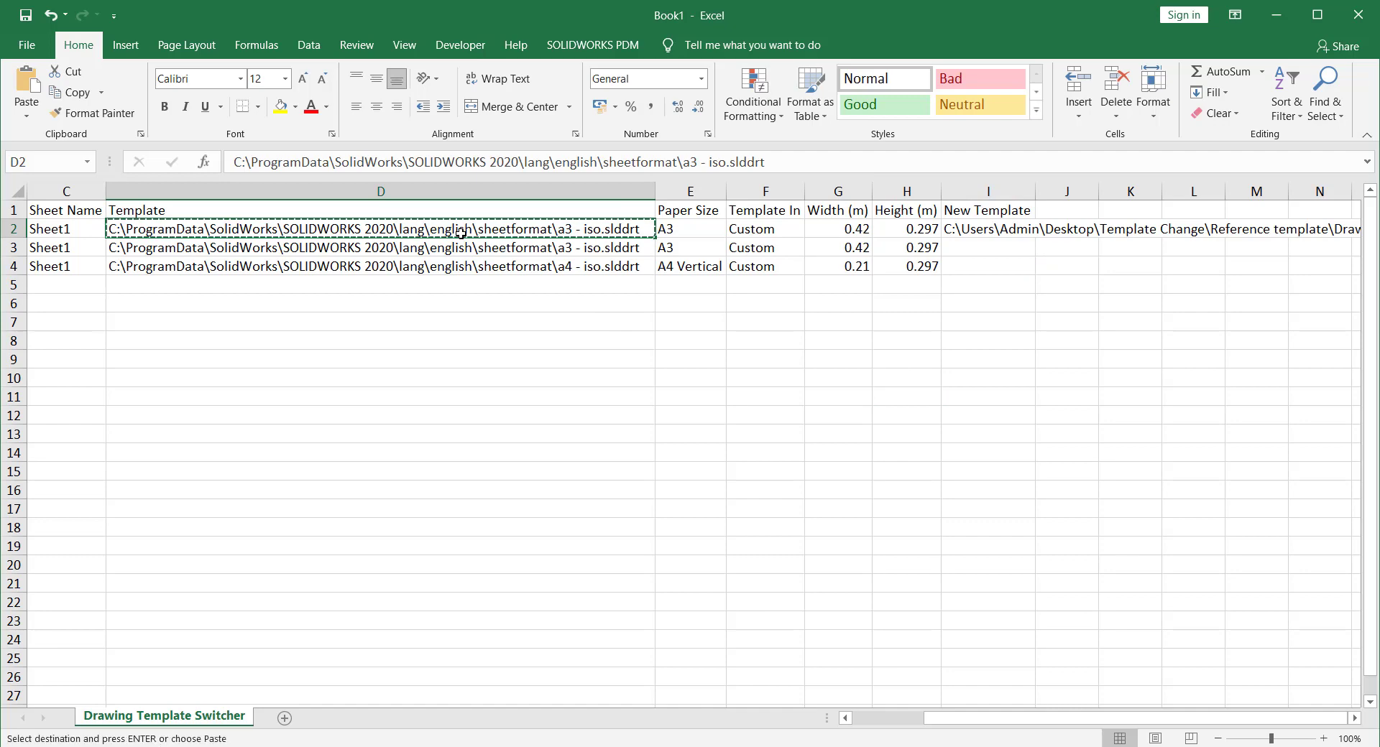
{"action": "left_click", "coordinate": [964, 232]}
{"action": "key", "text": "ctrl+v"}
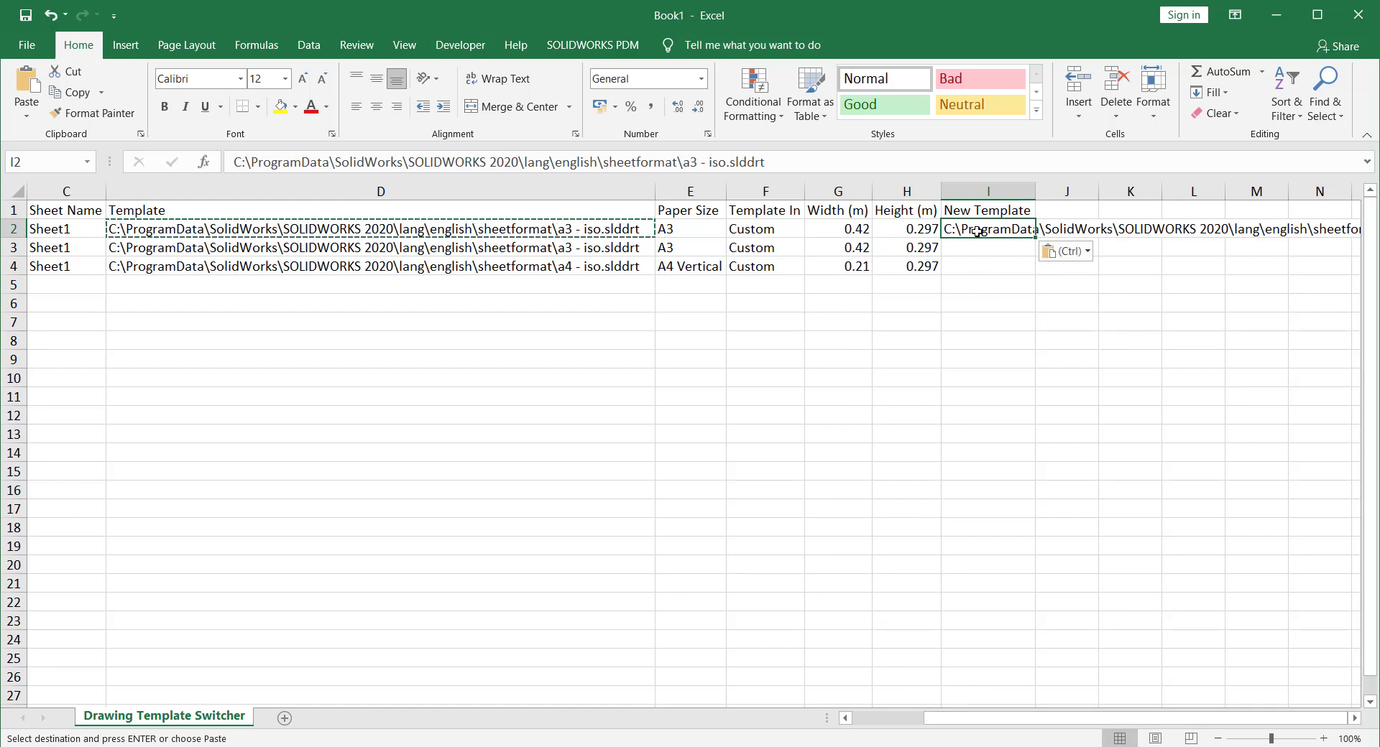
Step: Replace I2 with the a4 - iso.slddrt template path copied from D4
{"action": "left_click", "coordinate": [543, 272]}
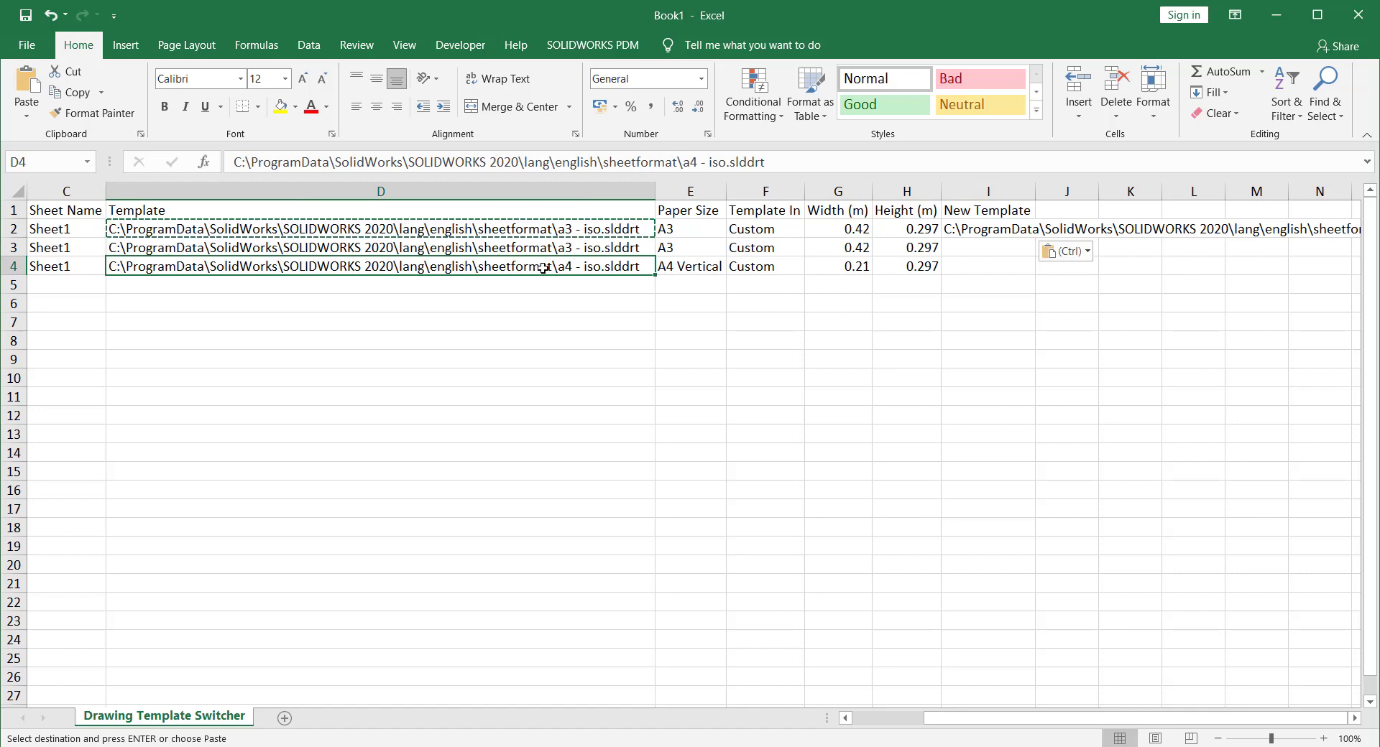
{"action": "key", "text": "ctrl+c"}
{"action": "left_click", "coordinate": [971, 209]}
{"action": "left_click", "coordinate": [973, 230]}
{"action": "key", "text": "ctrl+v"}
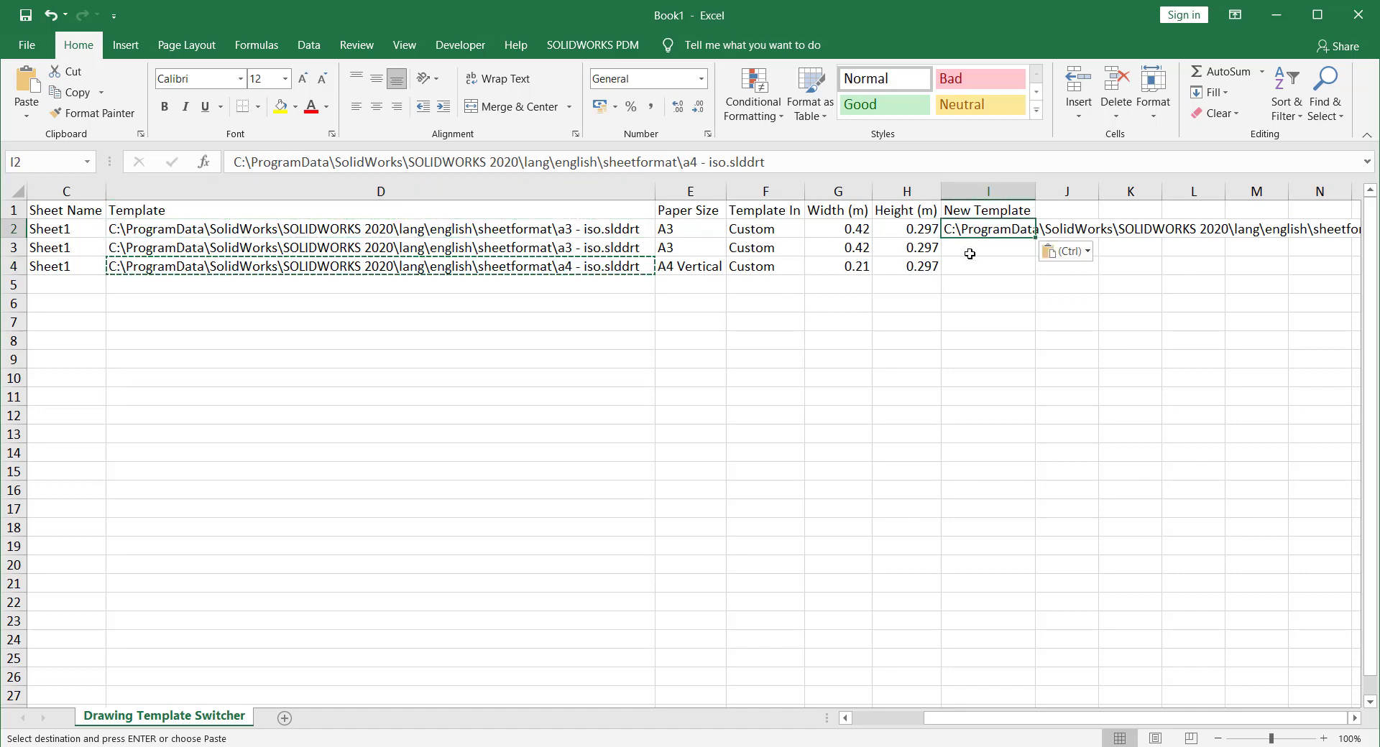
{"action": "left_click", "coordinate": [973, 268]}
{"action": "double_click", "coordinate": [976, 228]}
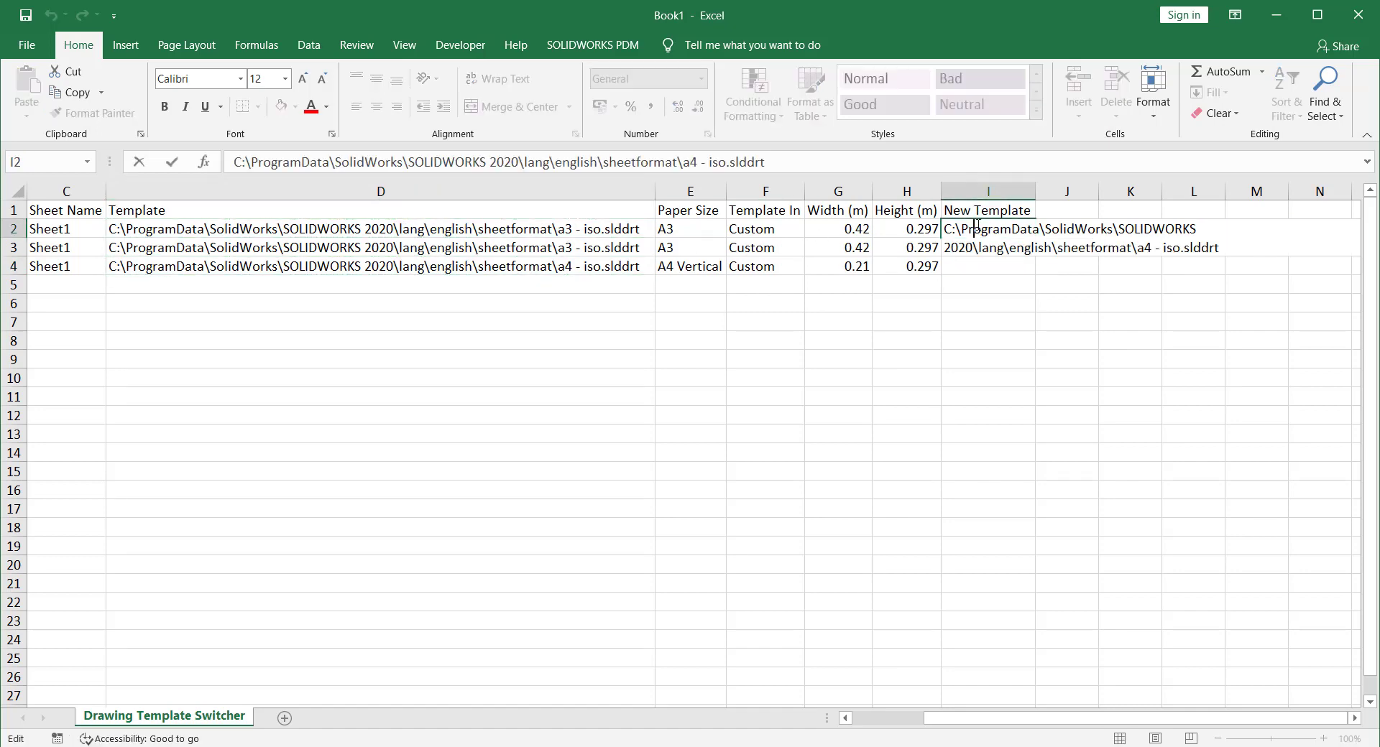
{"action": "left_click", "coordinate": [1024, 271]}
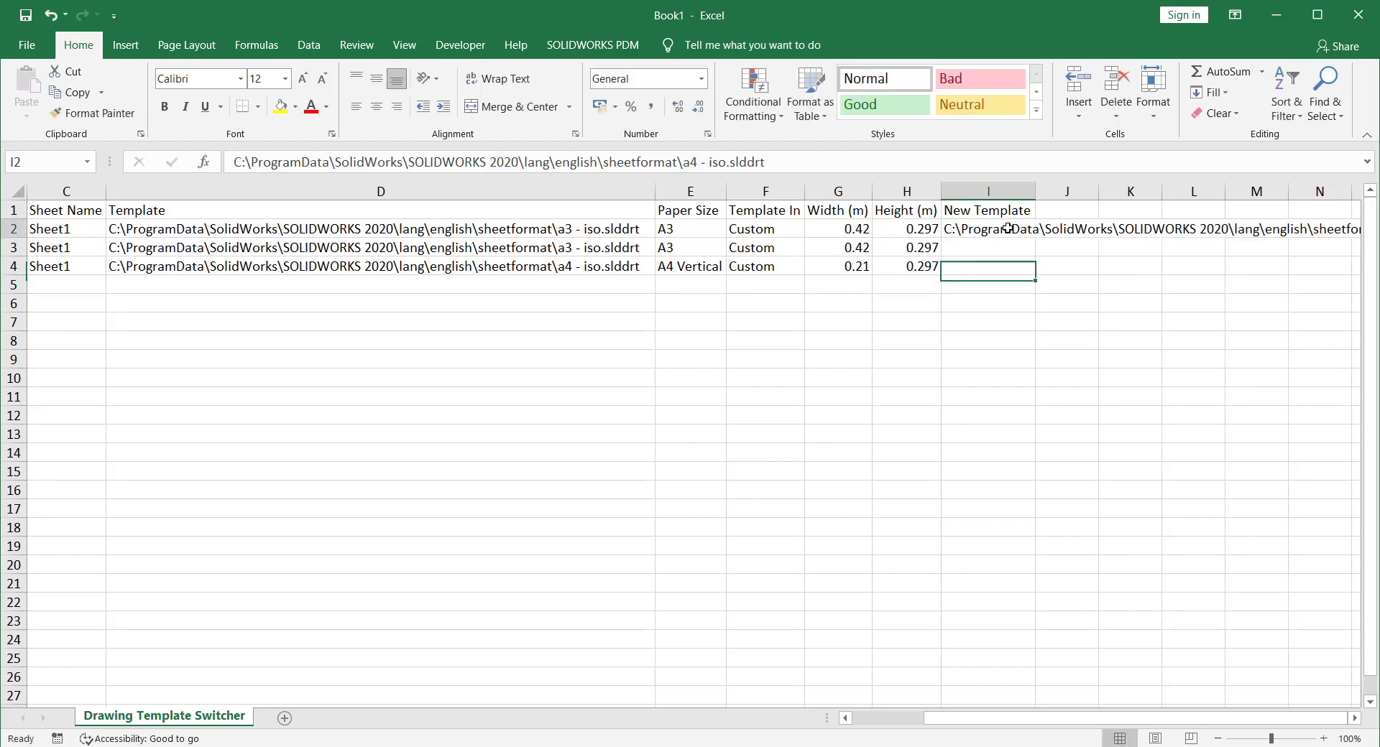
Step: Fill the a4 path from I2 down into I3 and I4, then save the workbook
{"action": "left_click", "coordinate": [1035, 231]}
{"action": "left_click_drag", "start_coordinate": [1036, 240], "coordinate": [1029, 272]}
{"action": "left_click", "coordinate": [991, 335]}
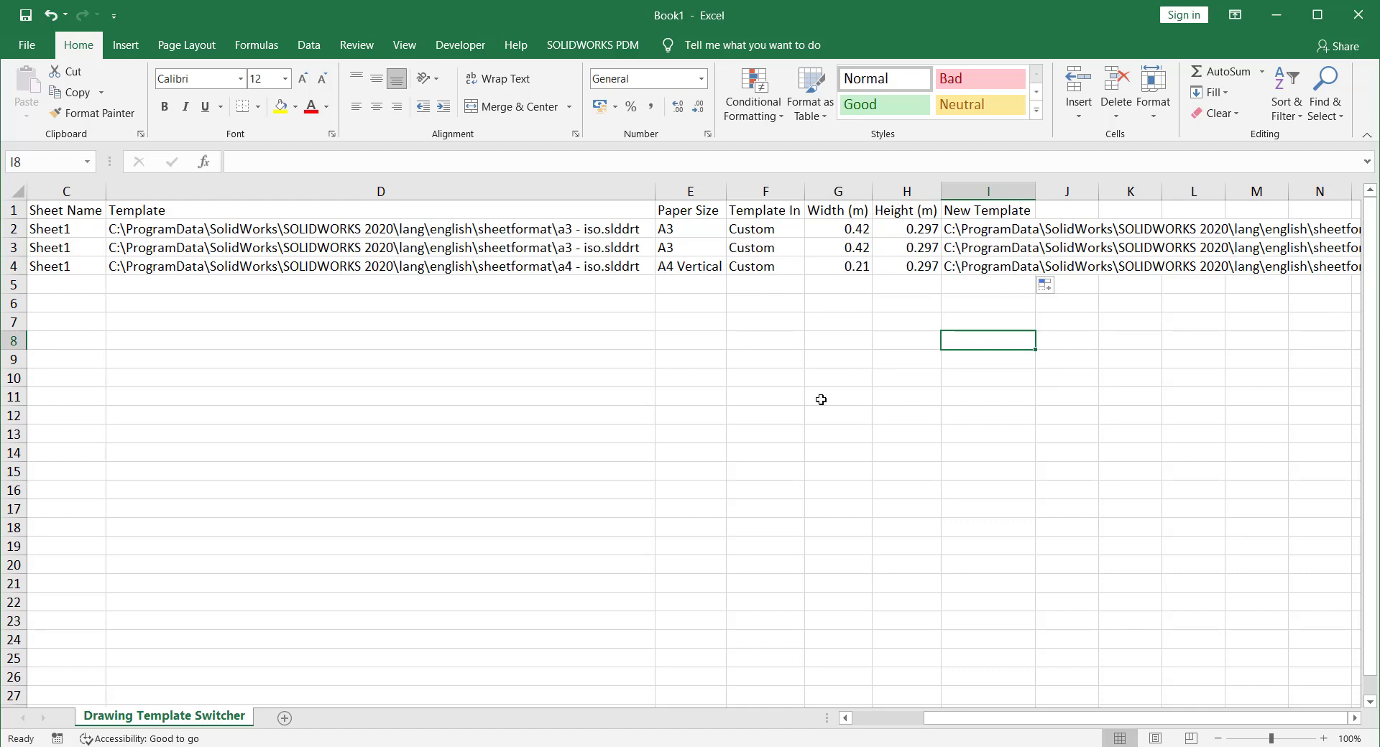
{"action": "left_click", "coordinate": [26, 15]}
Step: Choose Desktop as the save location and keep the name Book1.xlsx
{"action": "left_click", "coordinate": [503, 215]}
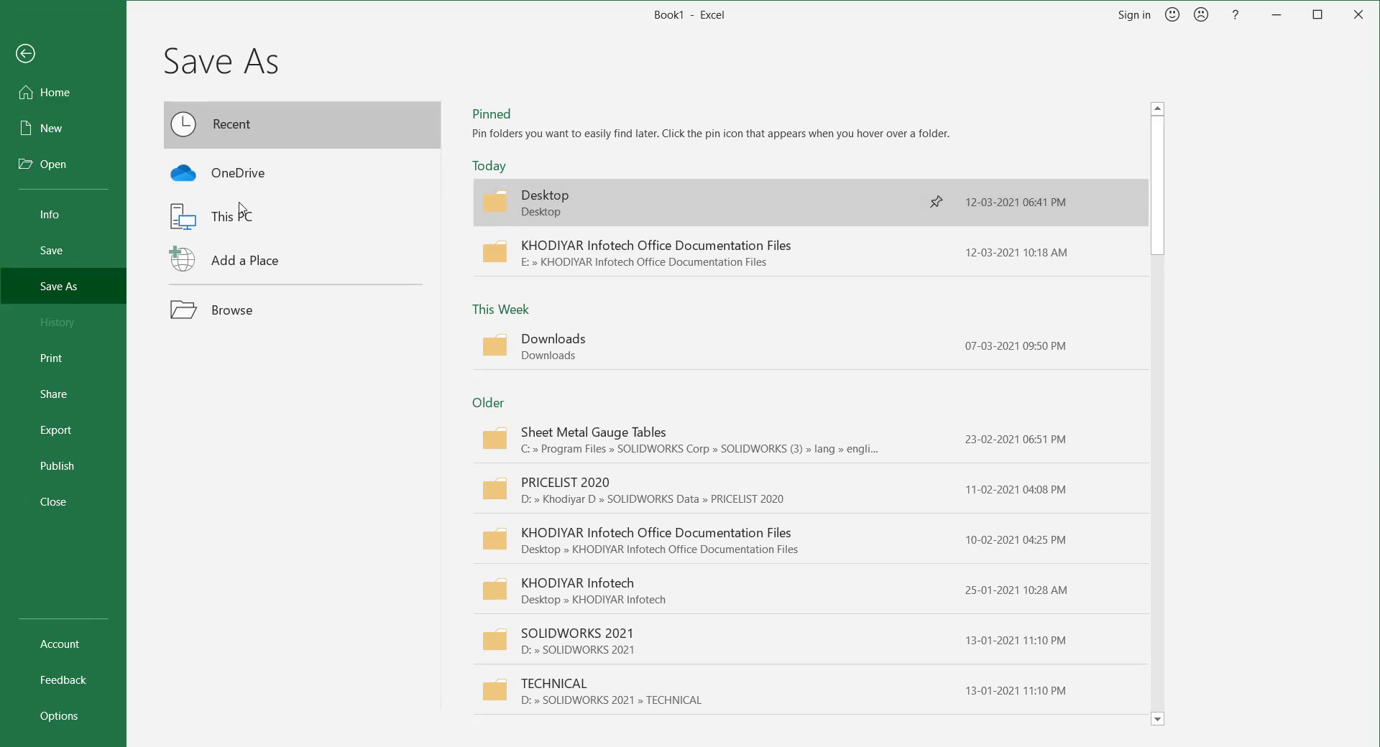
{"action": "scroll", "coordinate": [74, 219], "scroll_direction": "up", "scroll_amount": 5}
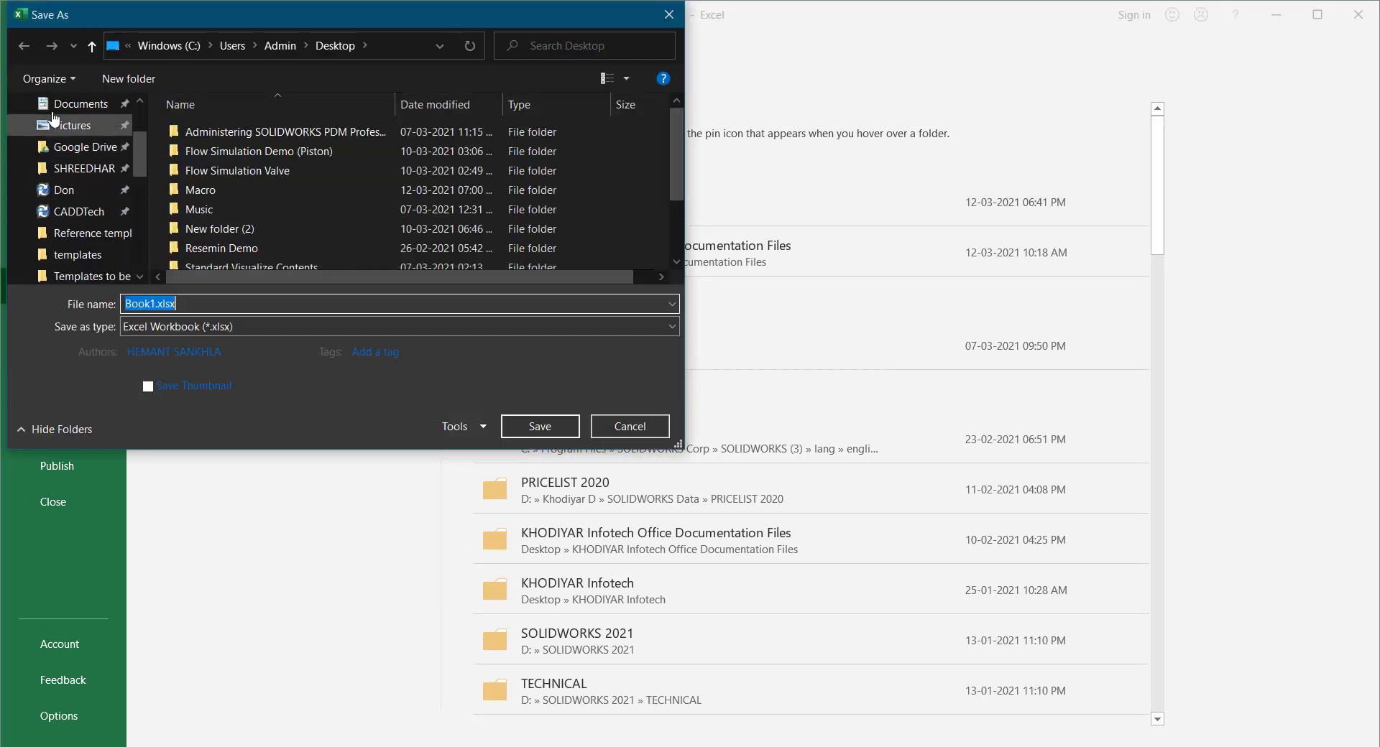
{"action": "left_click", "coordinate": [72, 140]}
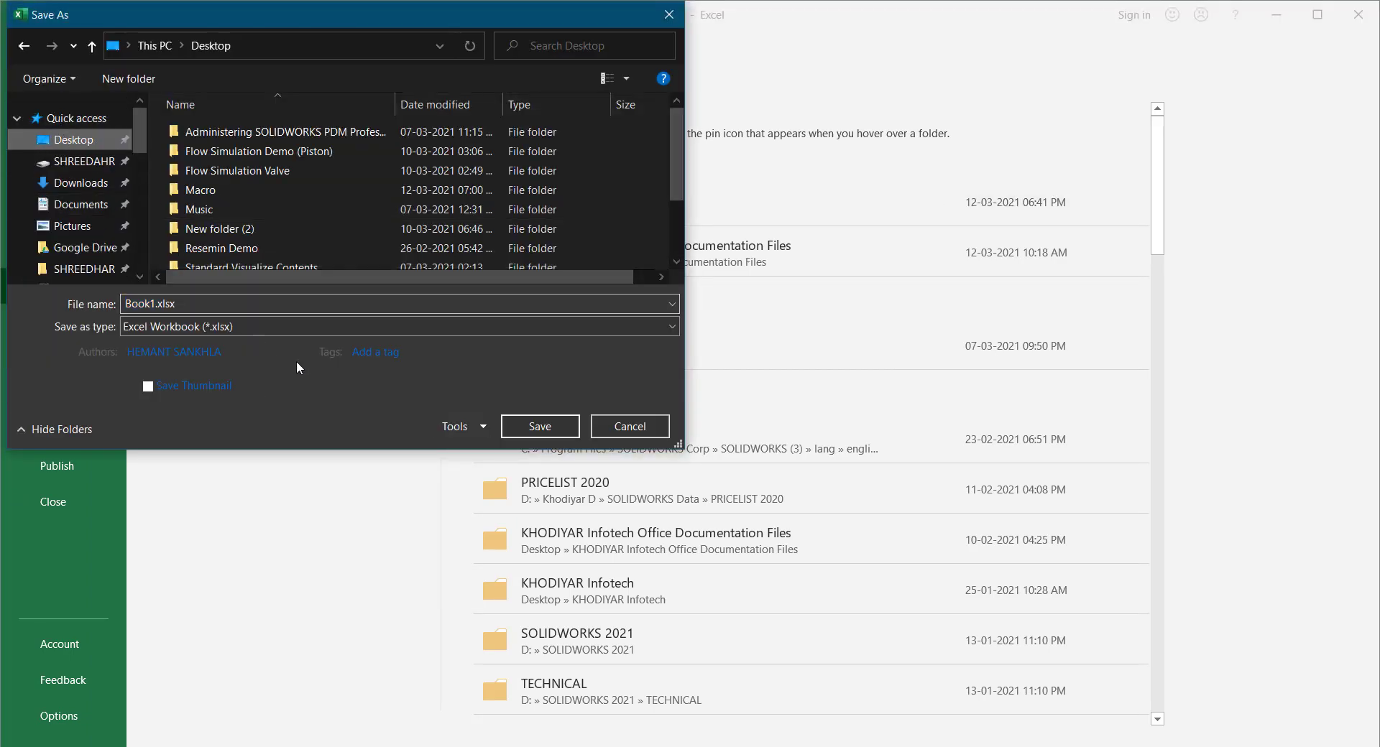
{"action": "left_click", "coordinate": [510, 431]}
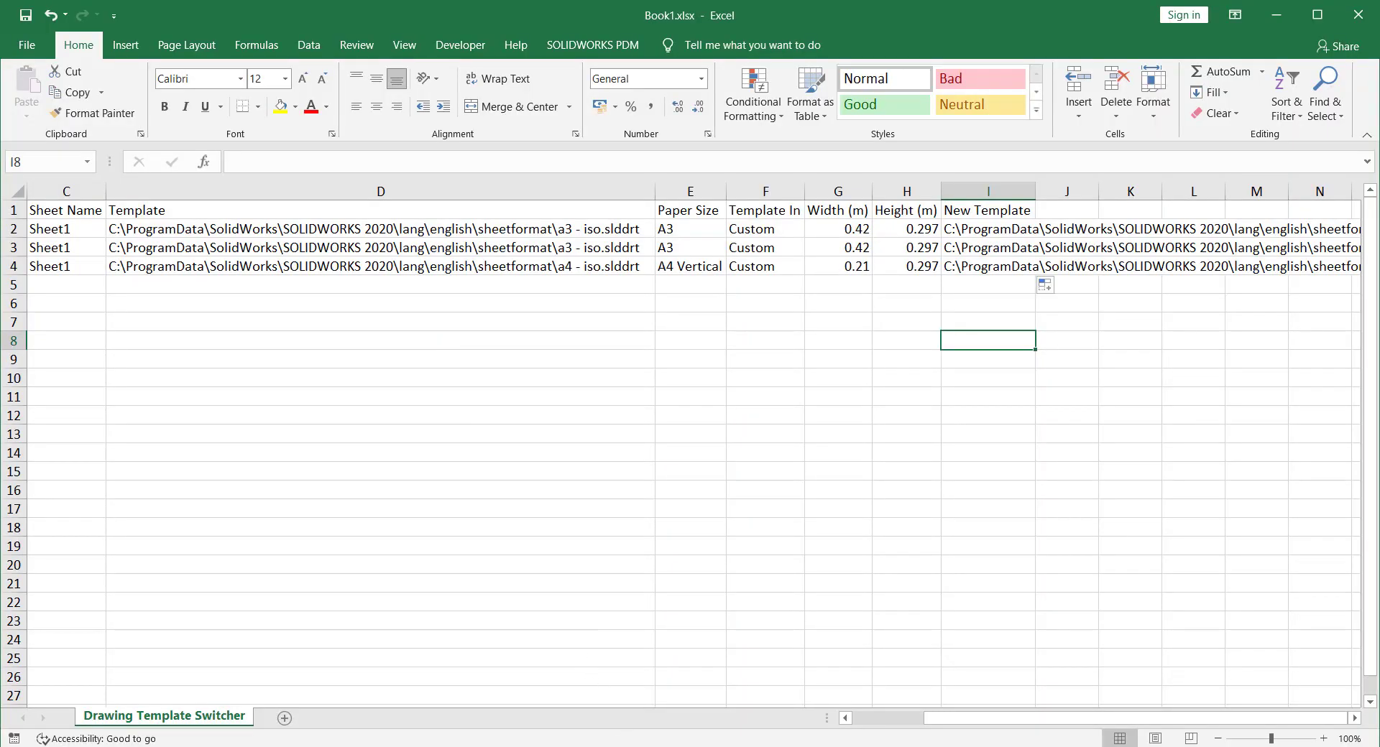
Step: Load Book1.xlsx, find its sheet, and tick Delete Notes and PDF in the switcher
{"action": "left_click", "coordinate": [536, 397]}
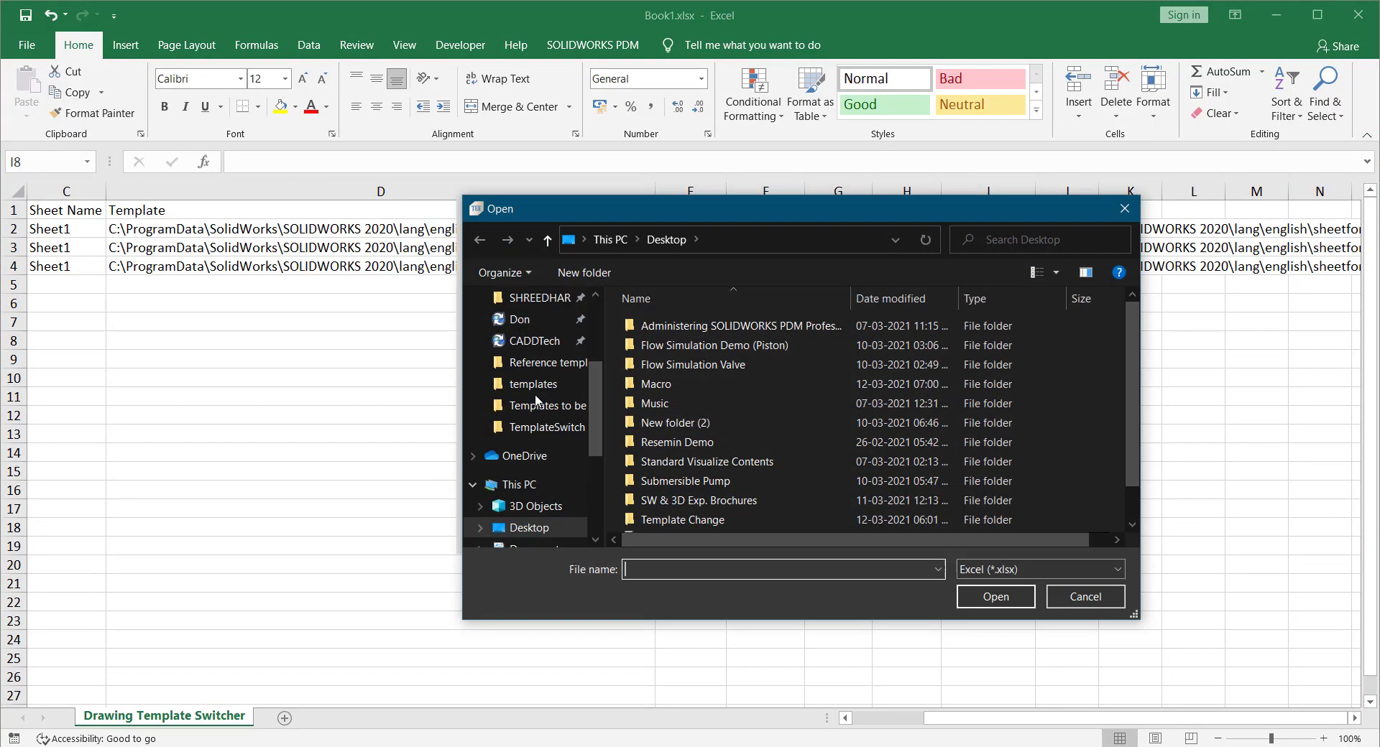
{"action": "left_click", "coordinate": [672, 503]}
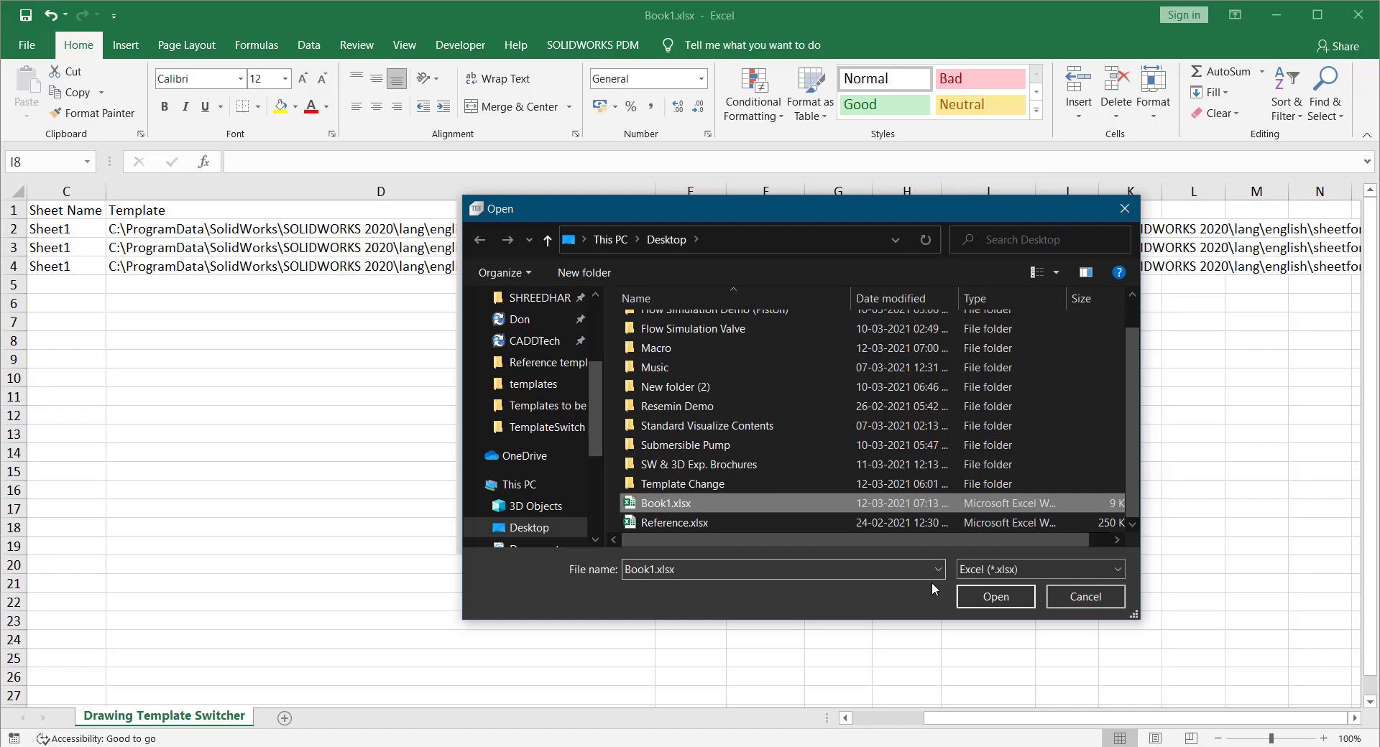
{"action": "left_click", "coordinate": [996, 596]}
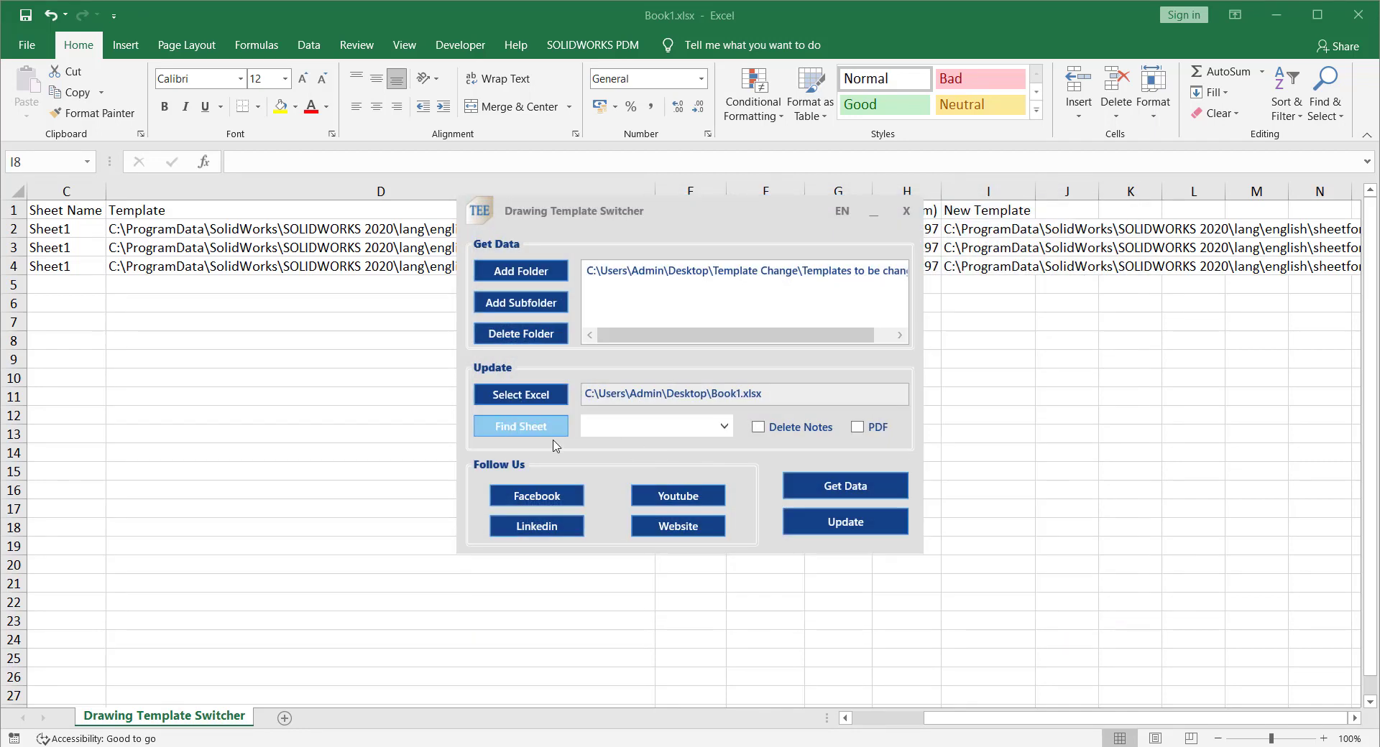
{"action": "left_click", "coordinate": [526, 433]}
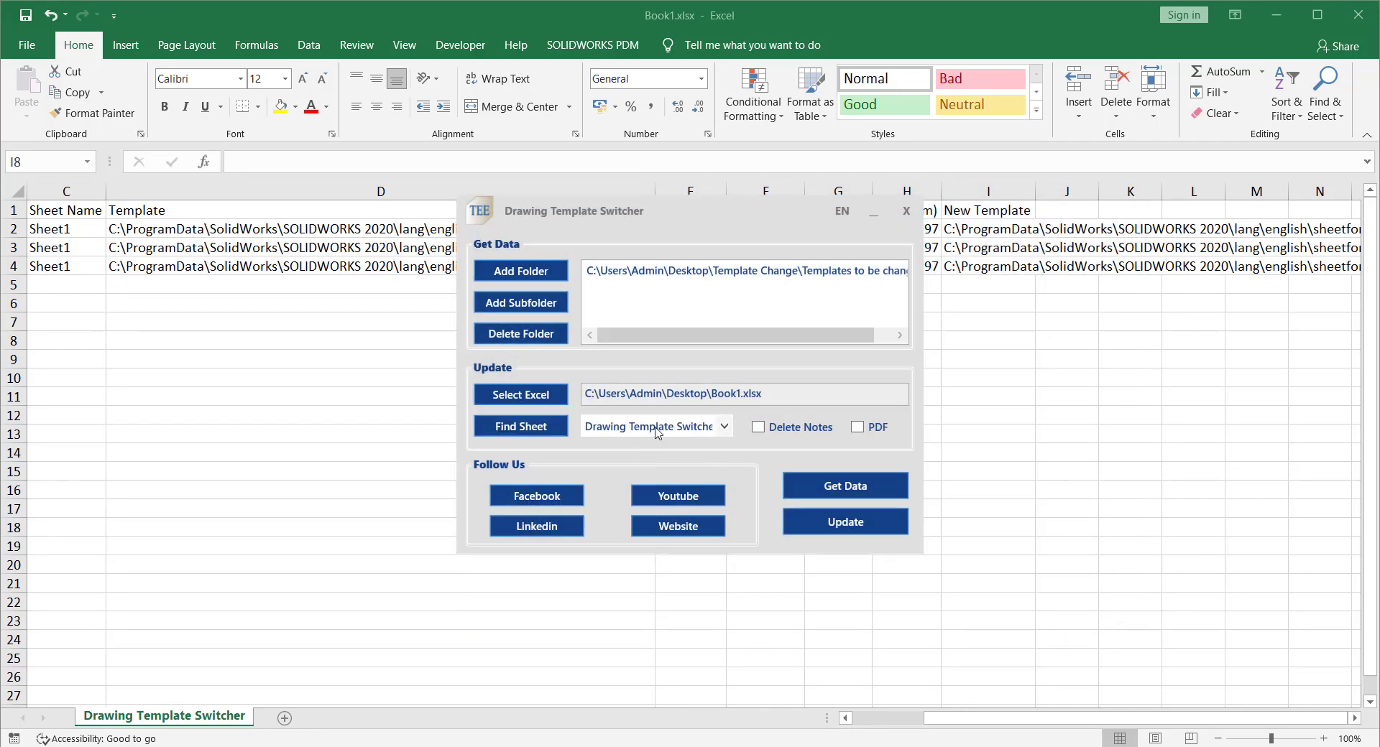
{"action": "left_click", "coordinate": [758, 428]}
{"action": "left_click", "coordinate": [862, 429]}
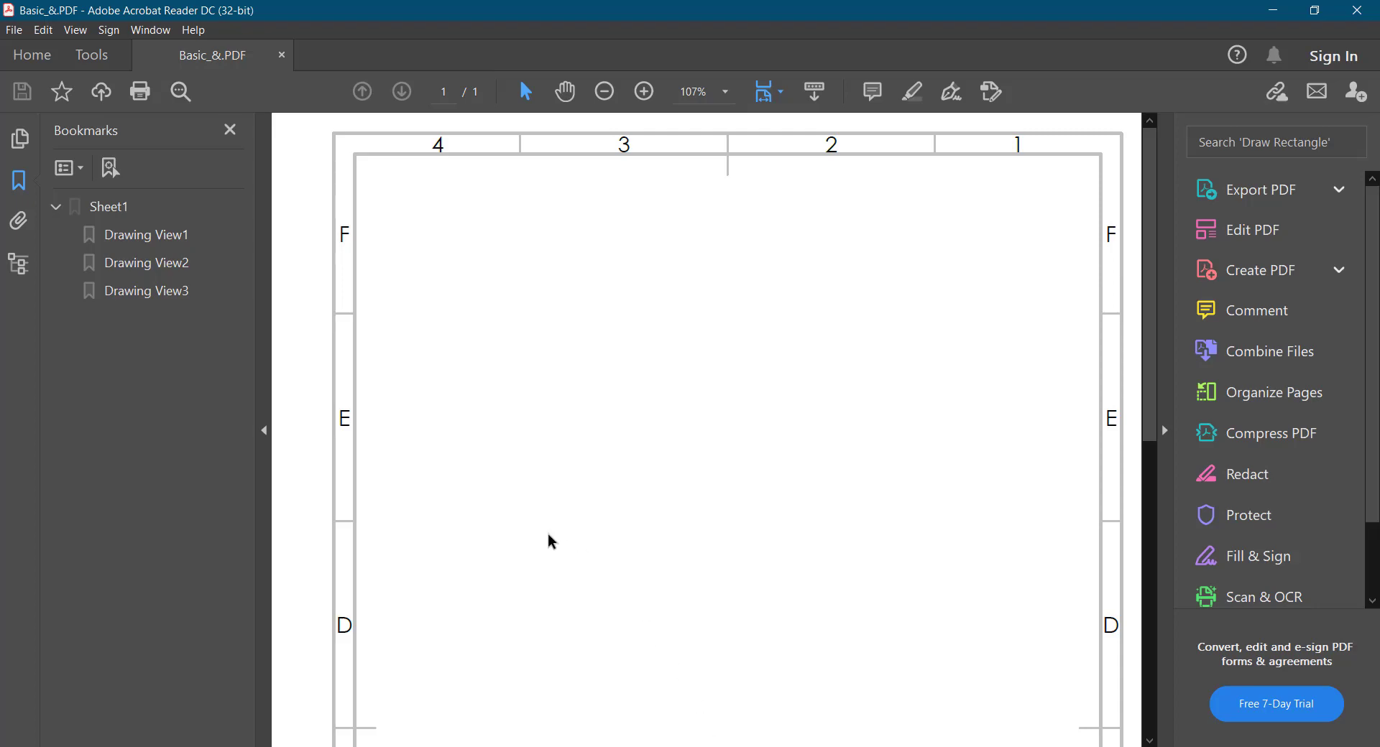
Step: Scroll through Ratchet_&.PDF to check its A4 title block
{"action": "scroll", "coordinate": [548, 541], "scroll_direction": "down", "scroll_amount": 10}
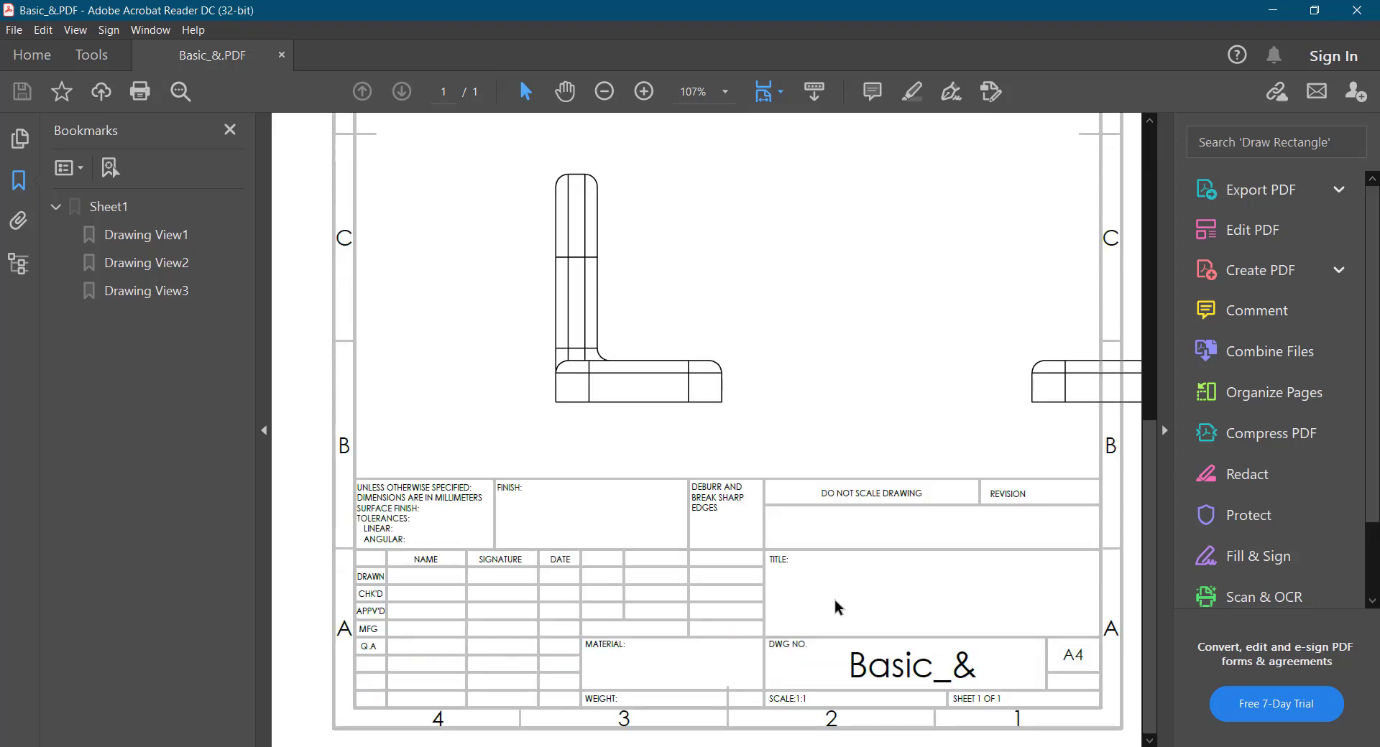
{"action": "scroll", "coordinate": [790, 604], "scroll_direction": "down", "scroll_amount": 5}
{"action": "scroll", "coordinate": [769, 595], "scroll_direction": "down", "scroll_amount": 5}
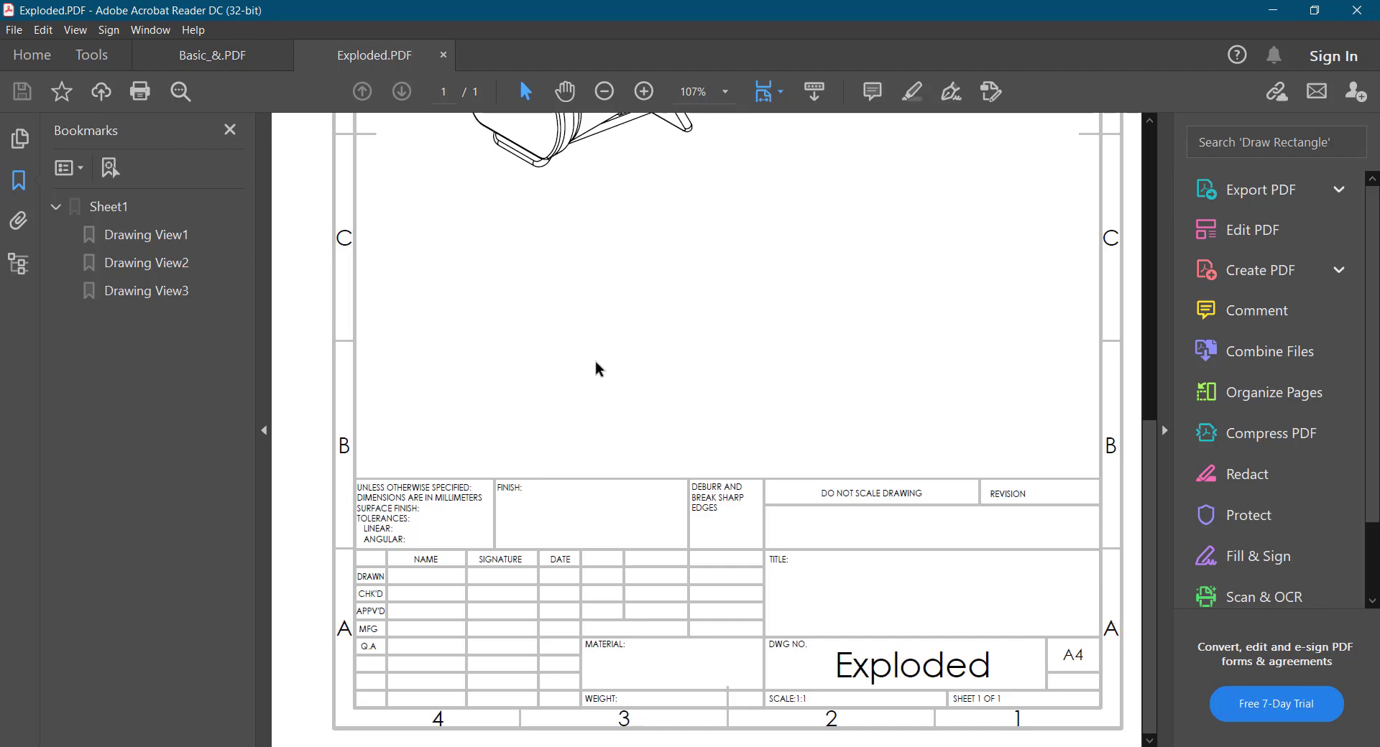
{"action": "scroll", "coordinate": [585, 391], "scroll_direction": "up", "scroll_amount": 3}
{"action": "scroll", "coordinate": [585, 391], "scroll_direction": "down", "scroll_amount": 3}
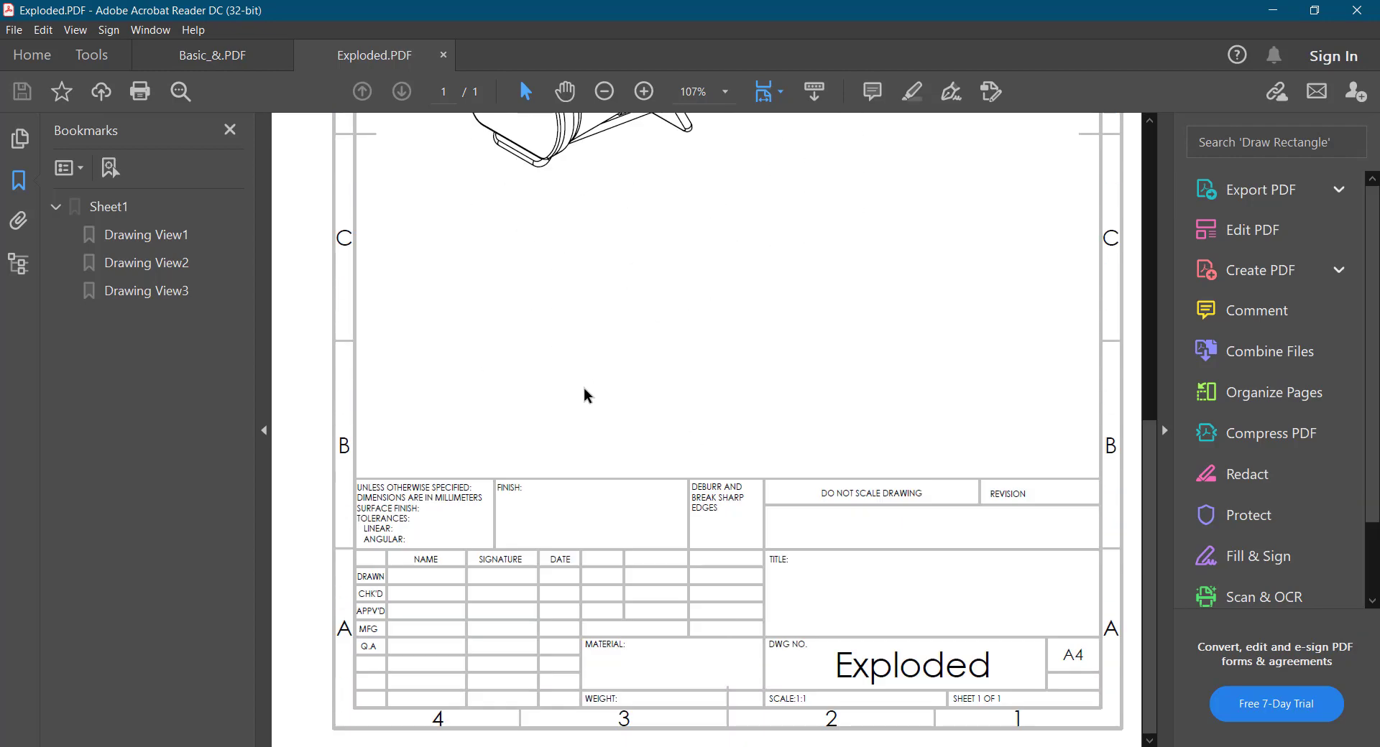
{"action": "scroll", "coordinate": [582, 404], "scroll_direction": "down", "scroll_amount": 8}
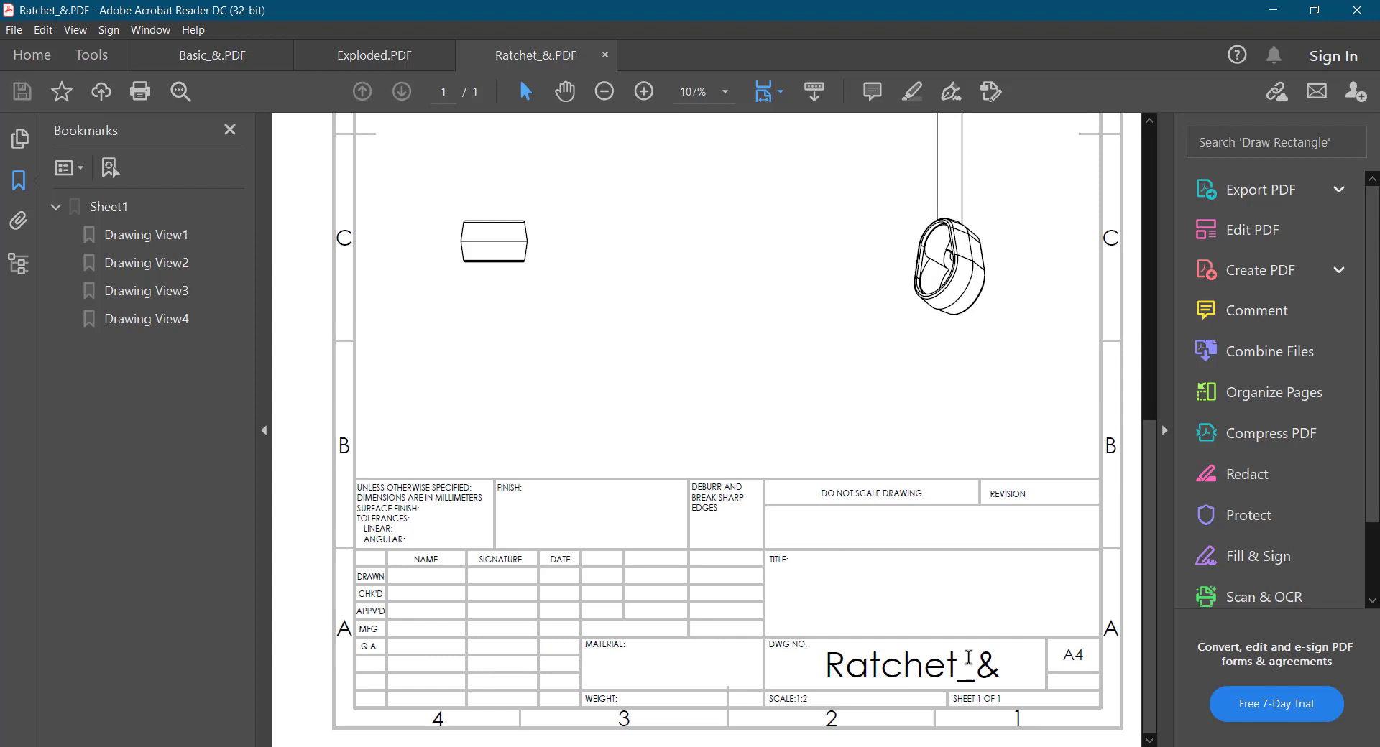
Step: Acknowledge the switcher's completion message and minimize the Drawing Template Switcher
{"action": "mouse_move", "coordinate": [678, 746]}
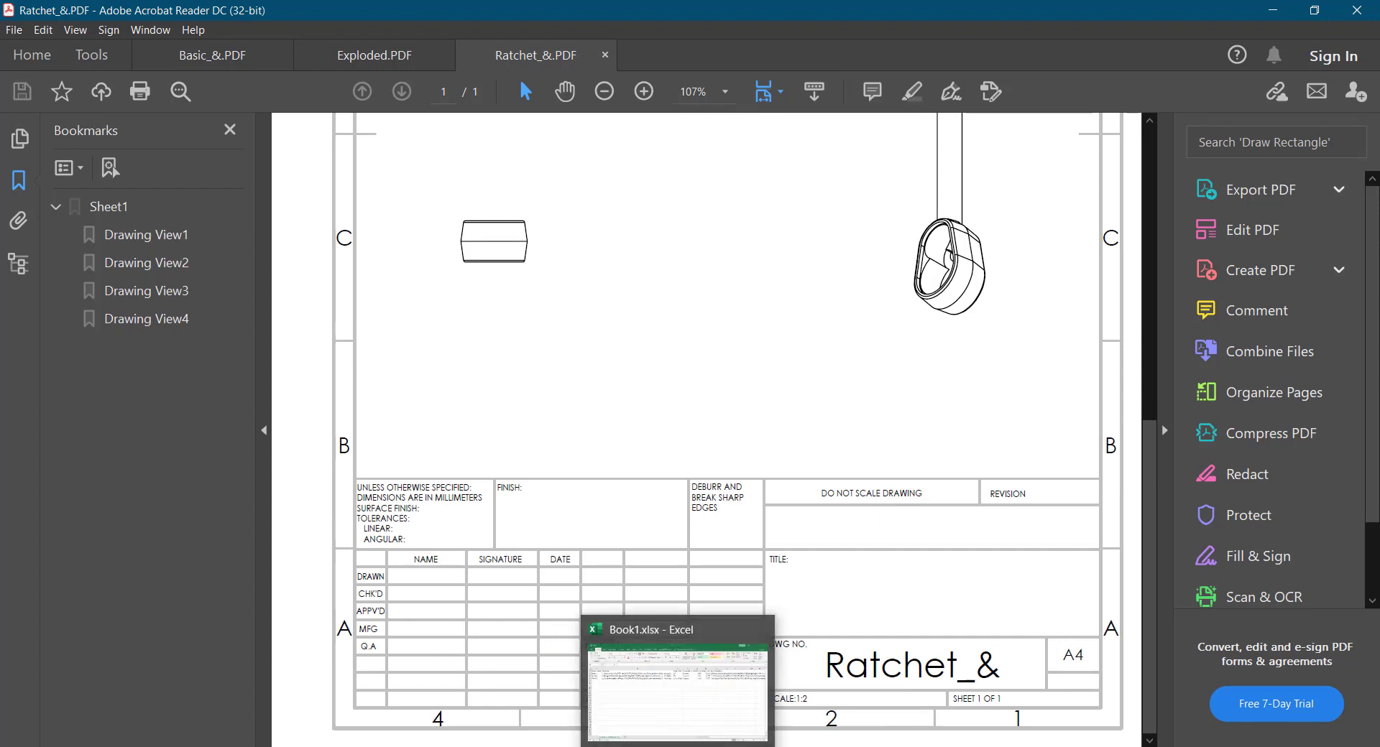
{"action": "left_click", "coordinate": [670, 671]}
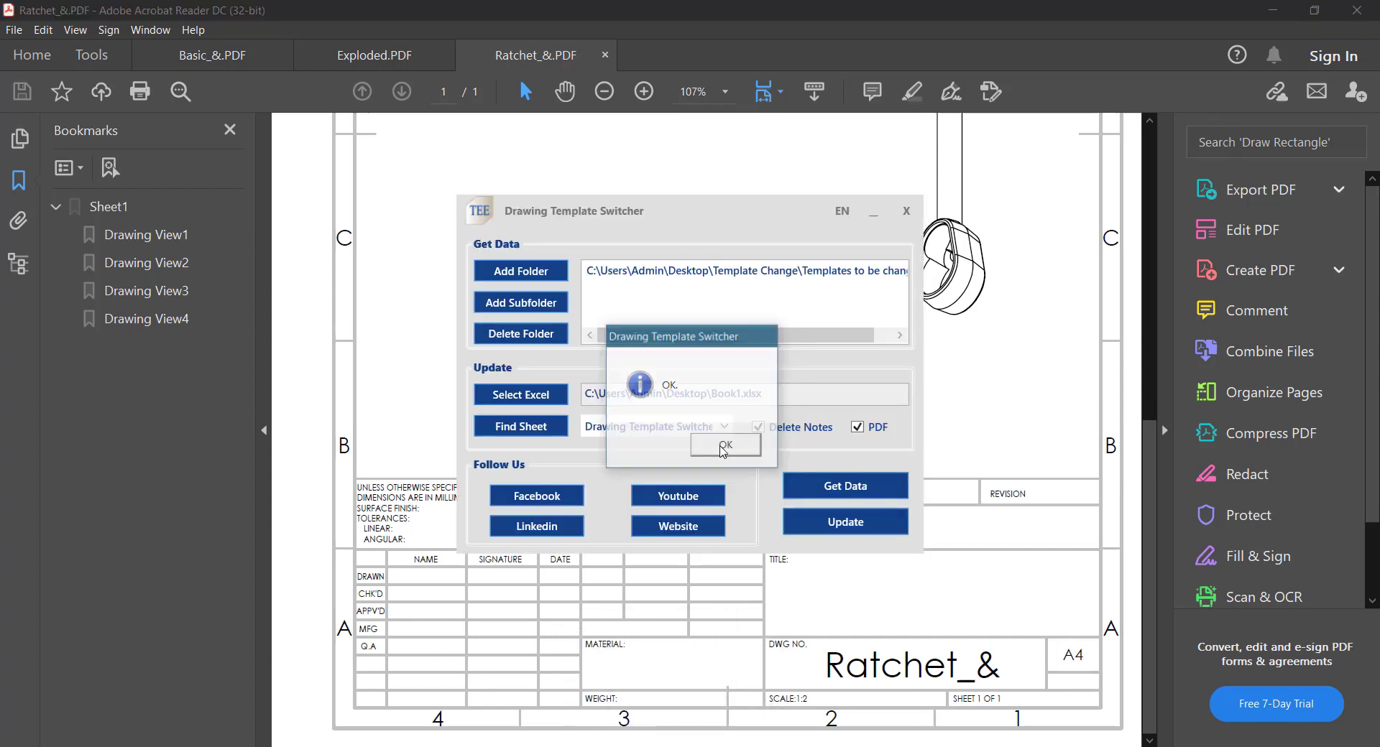
{"action": "left_click", "coordinate": [724, 445]}
{"action": "left_click", "coordinate": [873, 213]}
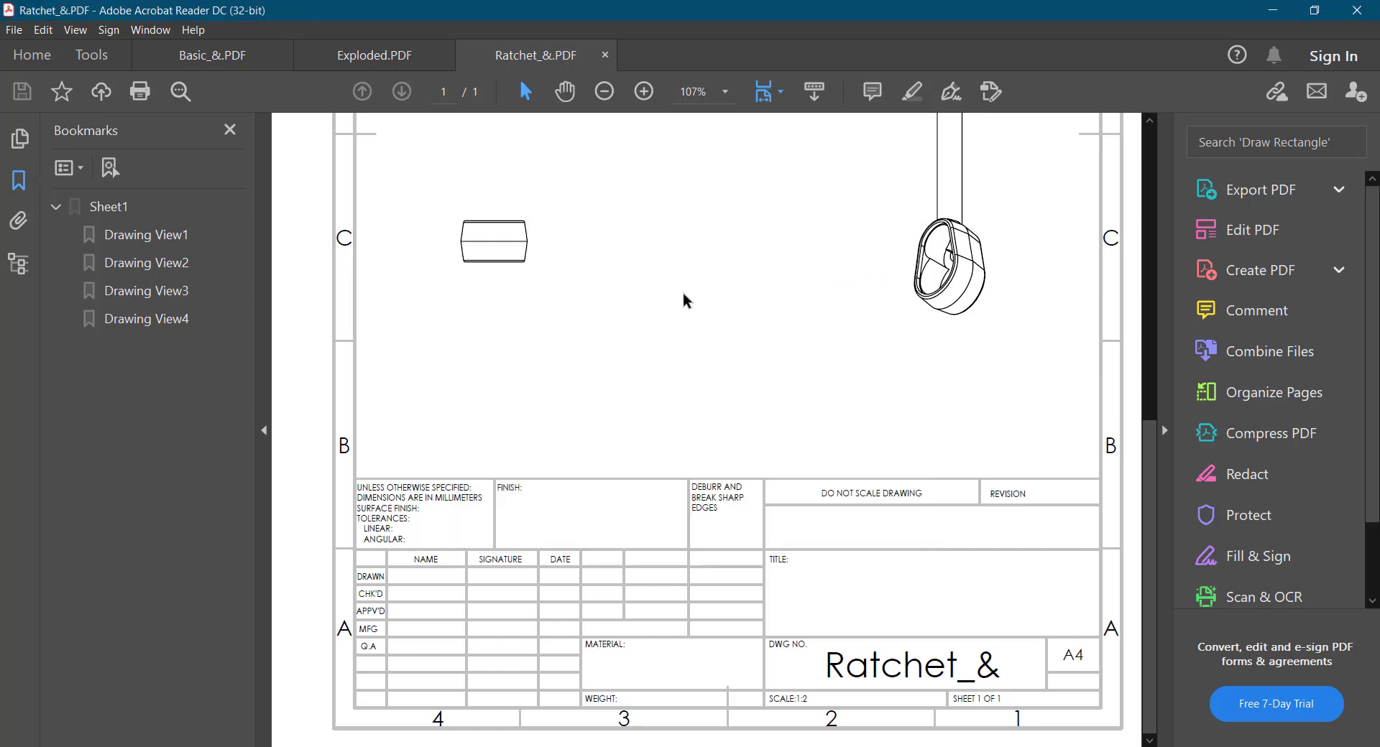
{"action": "scroll", "coordinate": [684, 301], "scroll_direction": "up", "scroll_amount": 3}
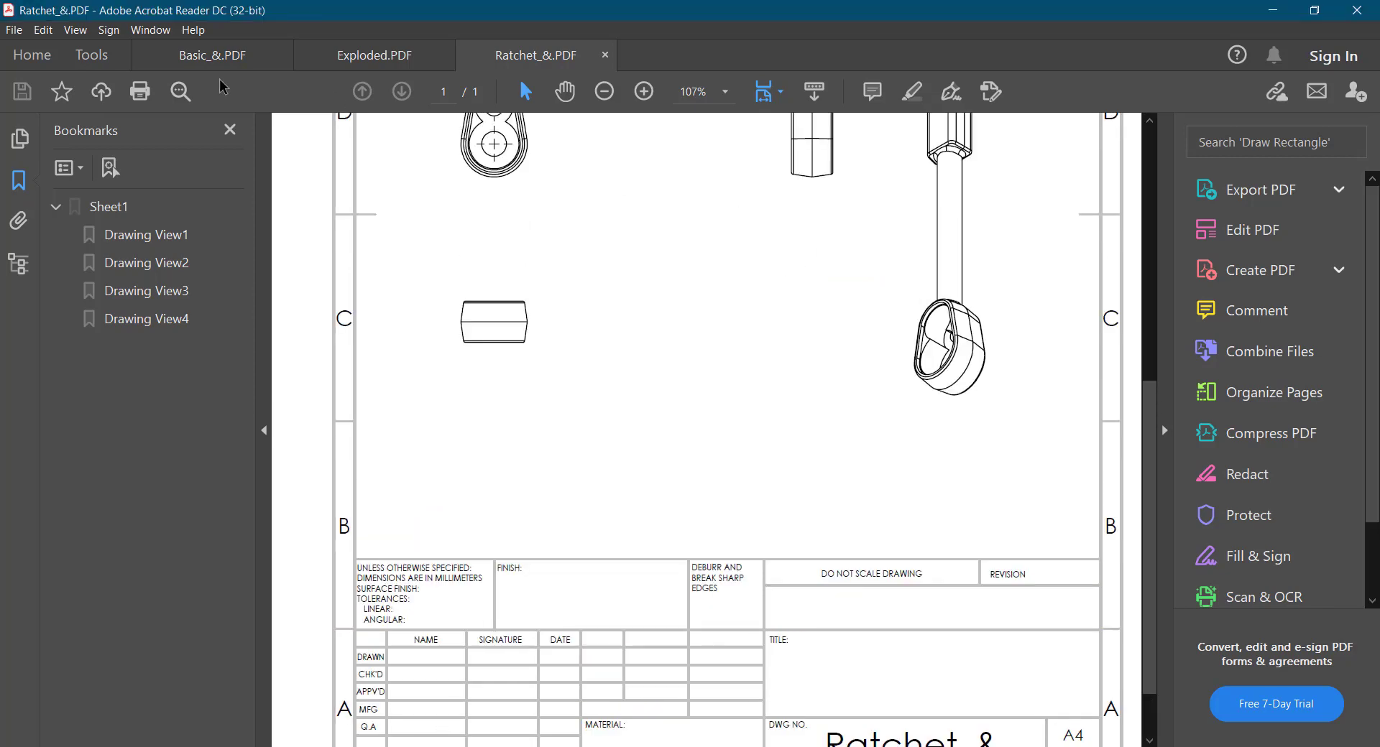
Step: Open Ratchet_&.SLDDRW from Desktop > Template Change > Templates to be changed in SOLIDWORKS
{"action": "left_click", "coordinate": [1276, 9]}
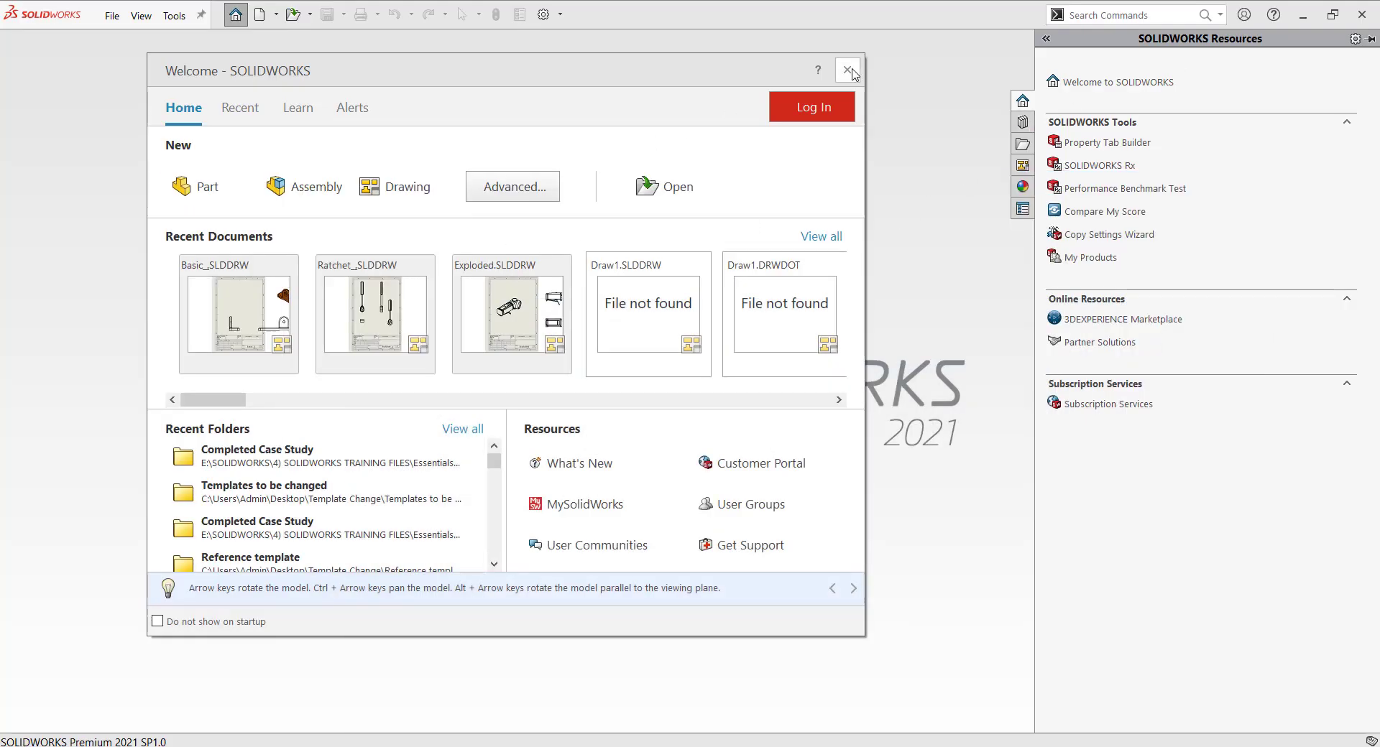
{"action": "left_click", "coordinate": [847, 70]}
{"action": "left_click", "coordinate": [292, 14]}
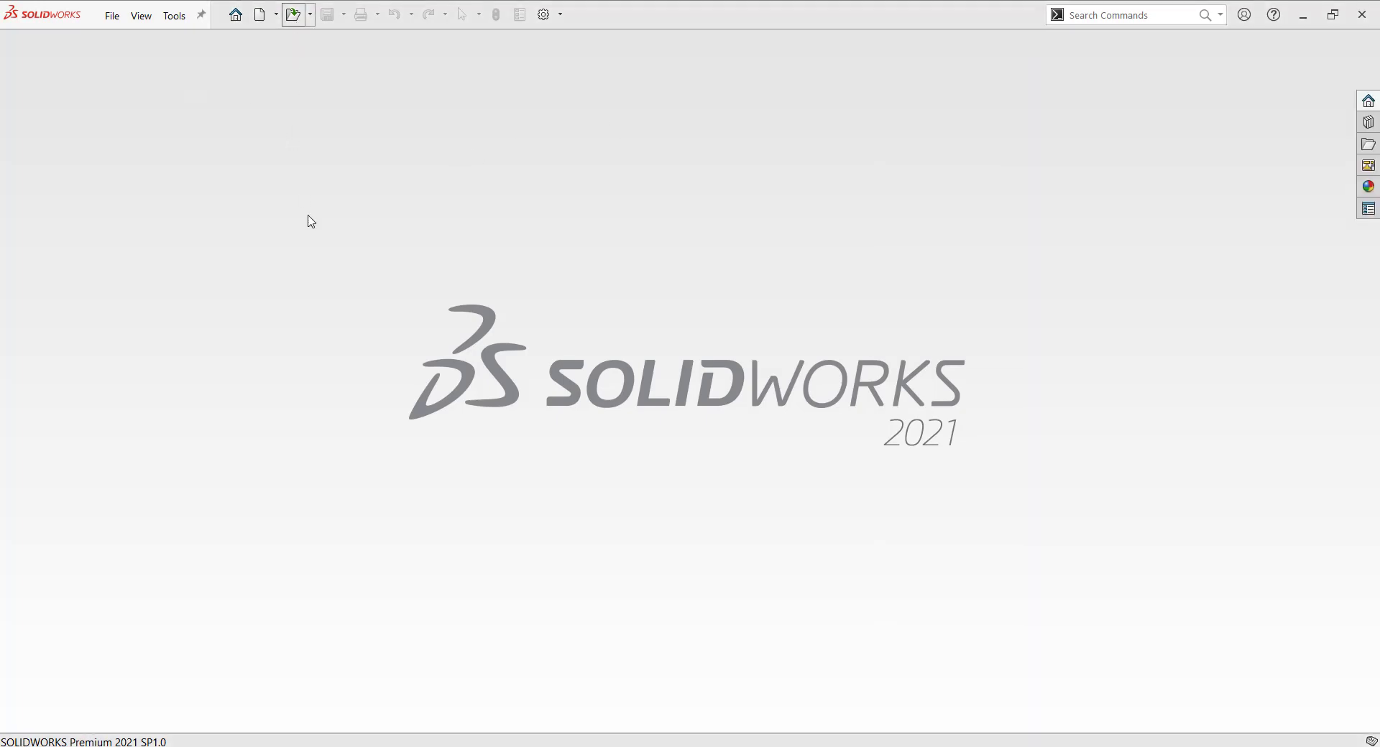
{"action": "left_click", "coordinate": [92, 46]}
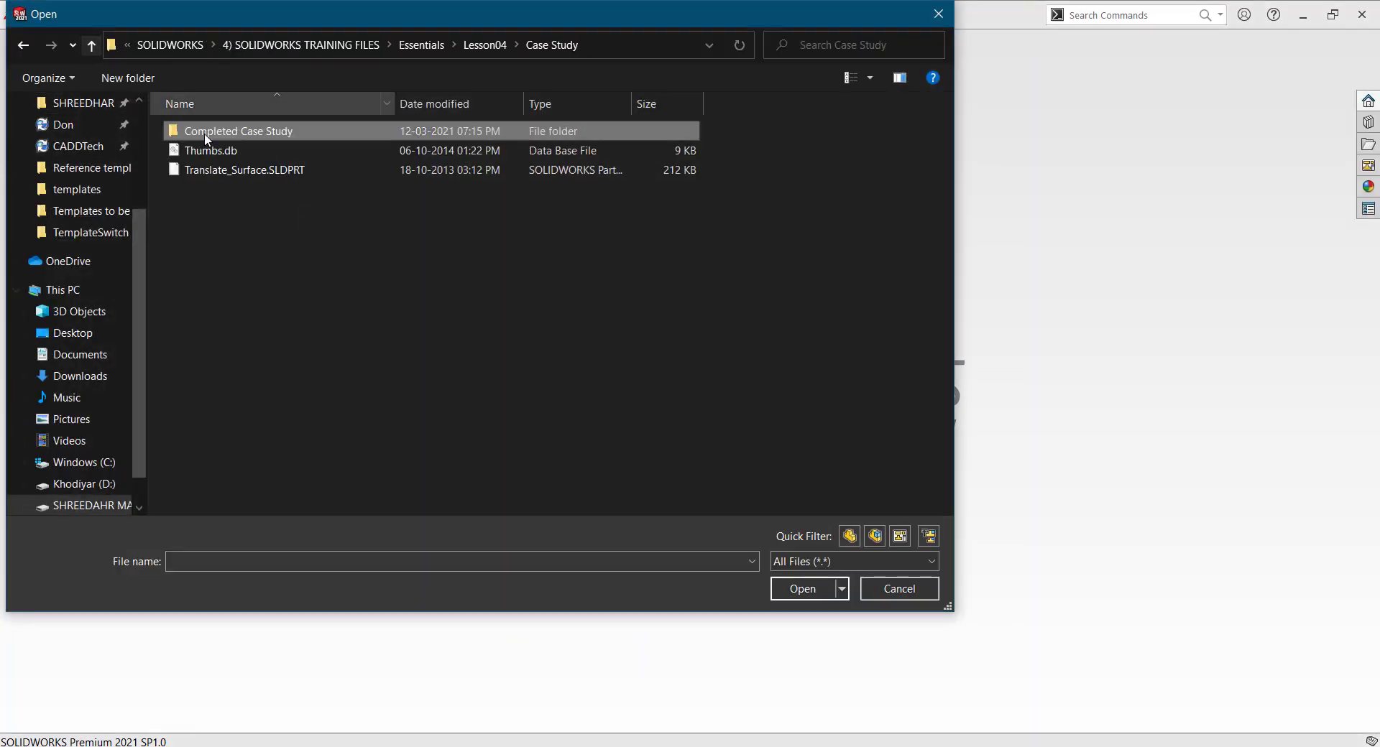
{"action": "scroll", "coordinate": [57, 165], "scroll_direction": "up", "scroll_amount": 3}
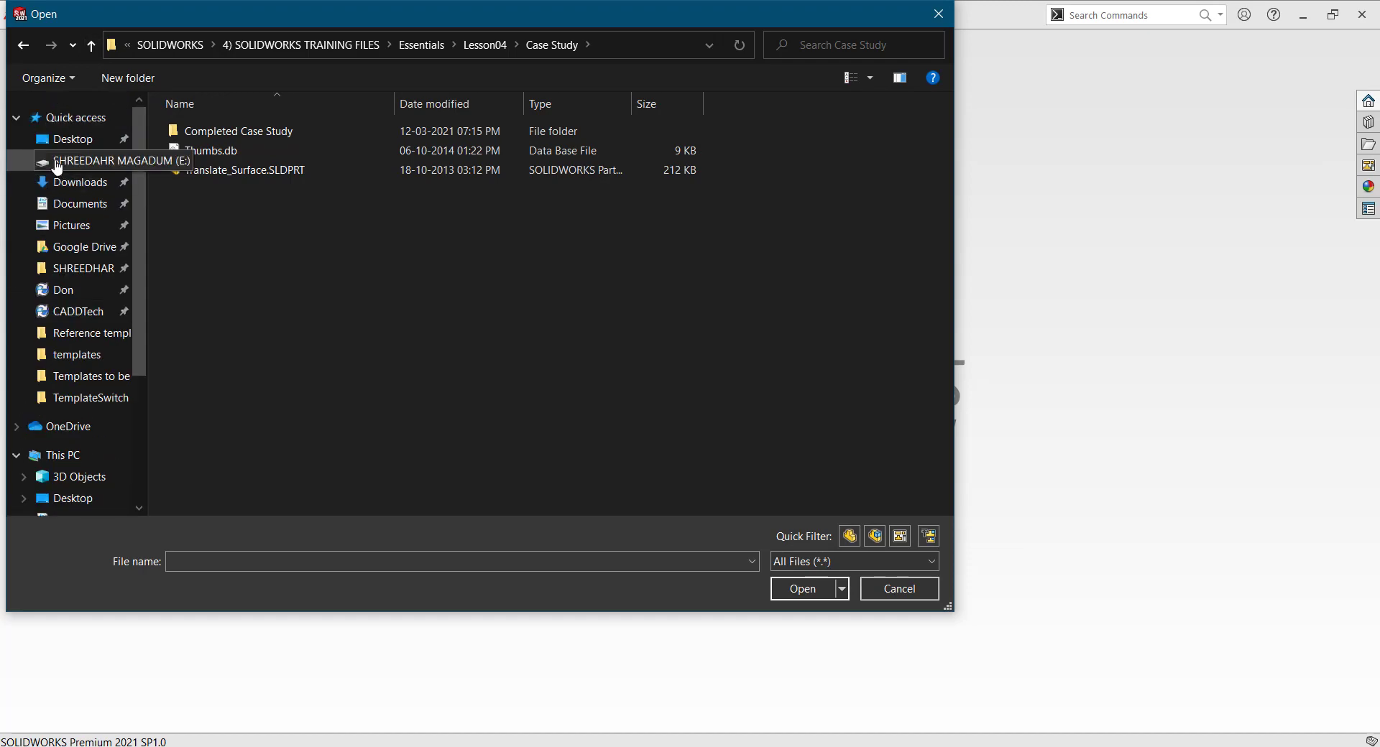
{"action": "left_click", "coordinate": [74, 140]}
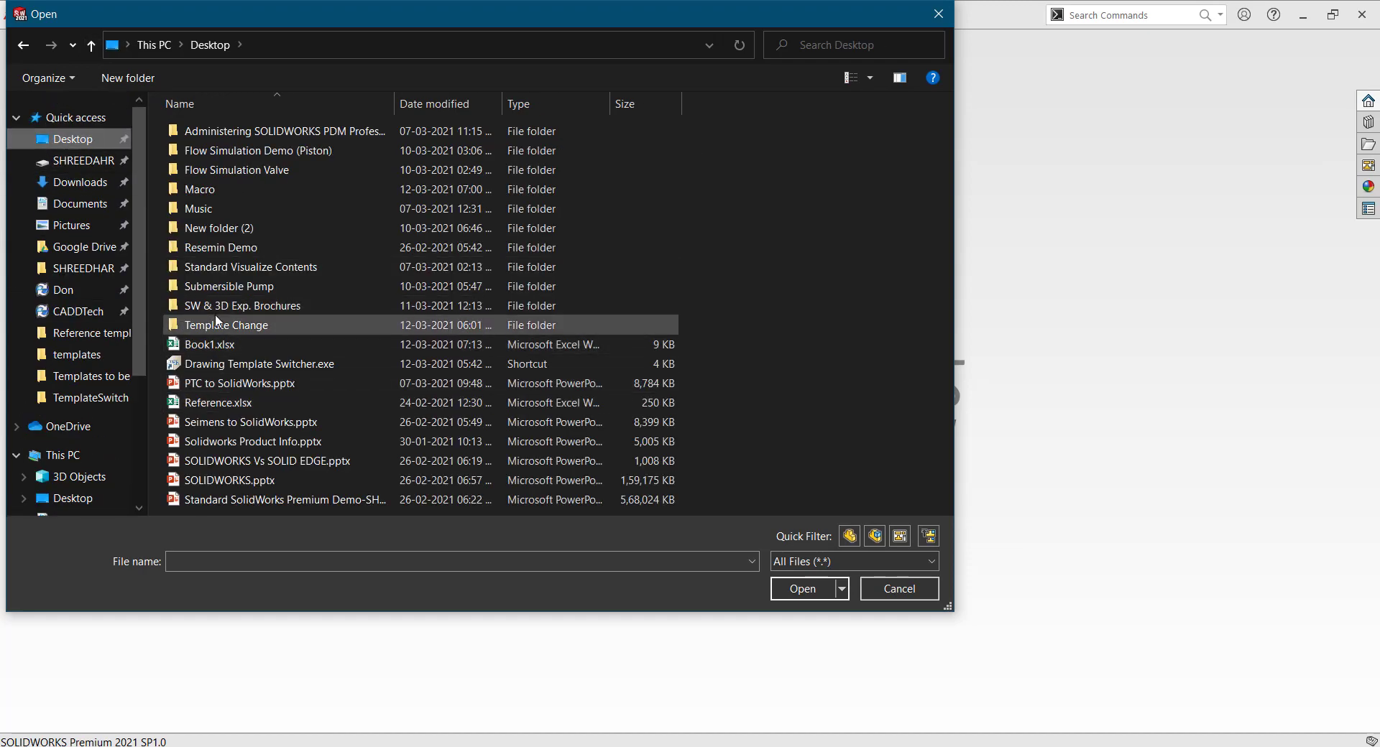
{"action": "double_click", "coordinate": [218, 323]}
{"action": "double_click", "coordinate": [308, 154]}
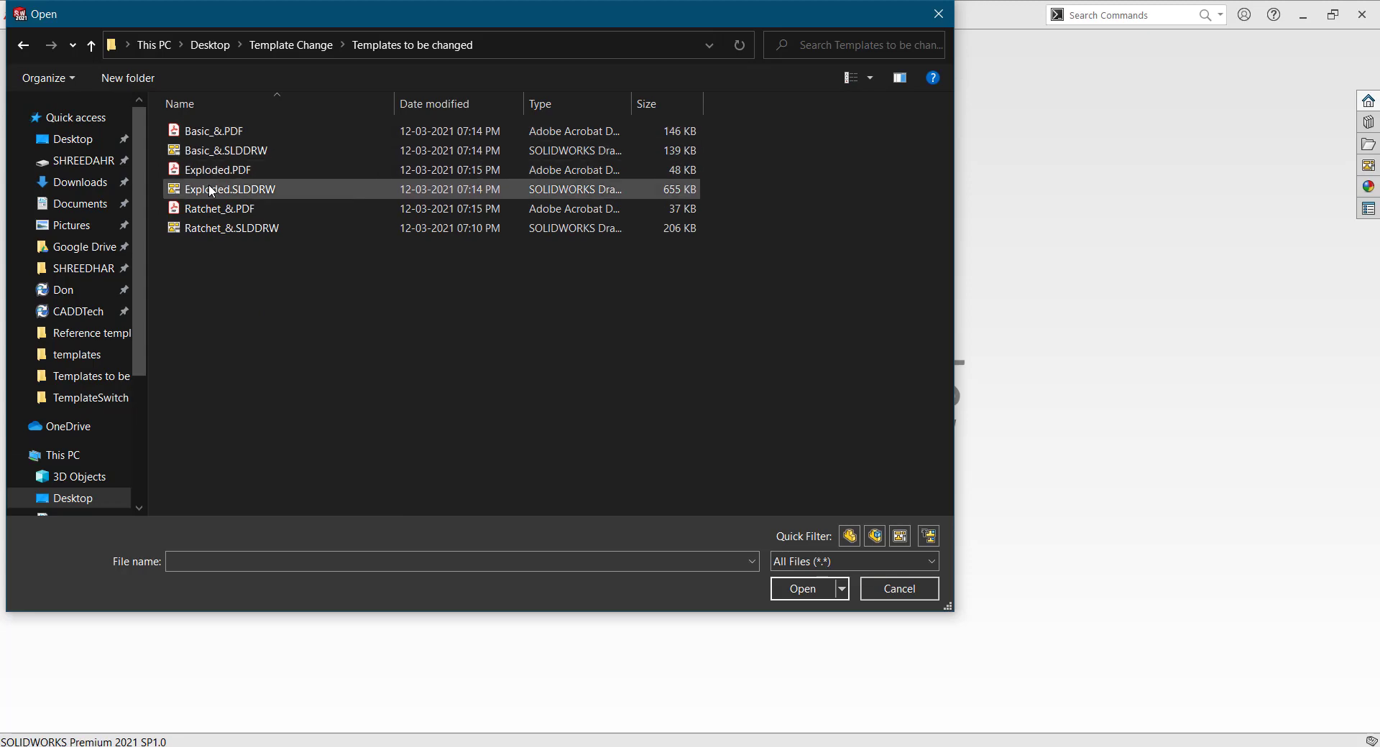
{"action": "left_click", "coordinate": [230, 229]}
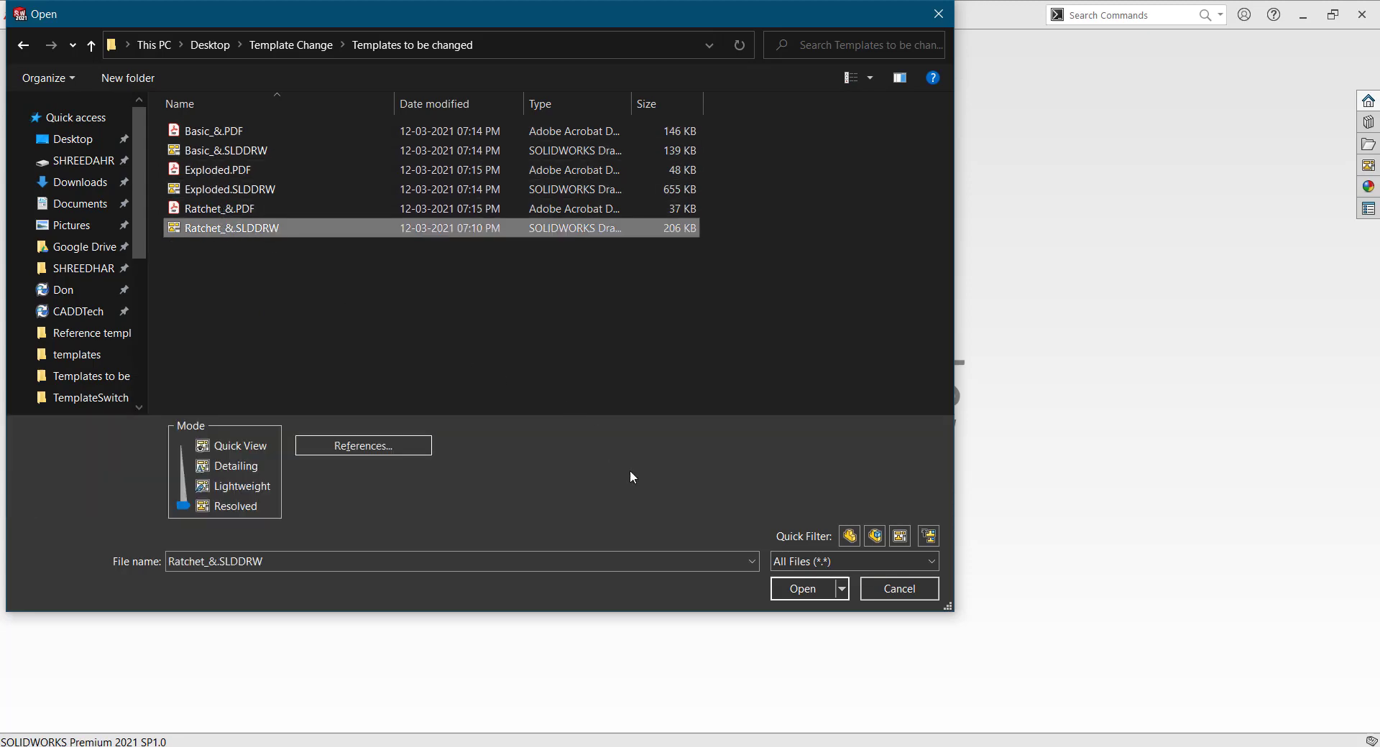
{"action": "left_click", "coordinate": [799, 590]}
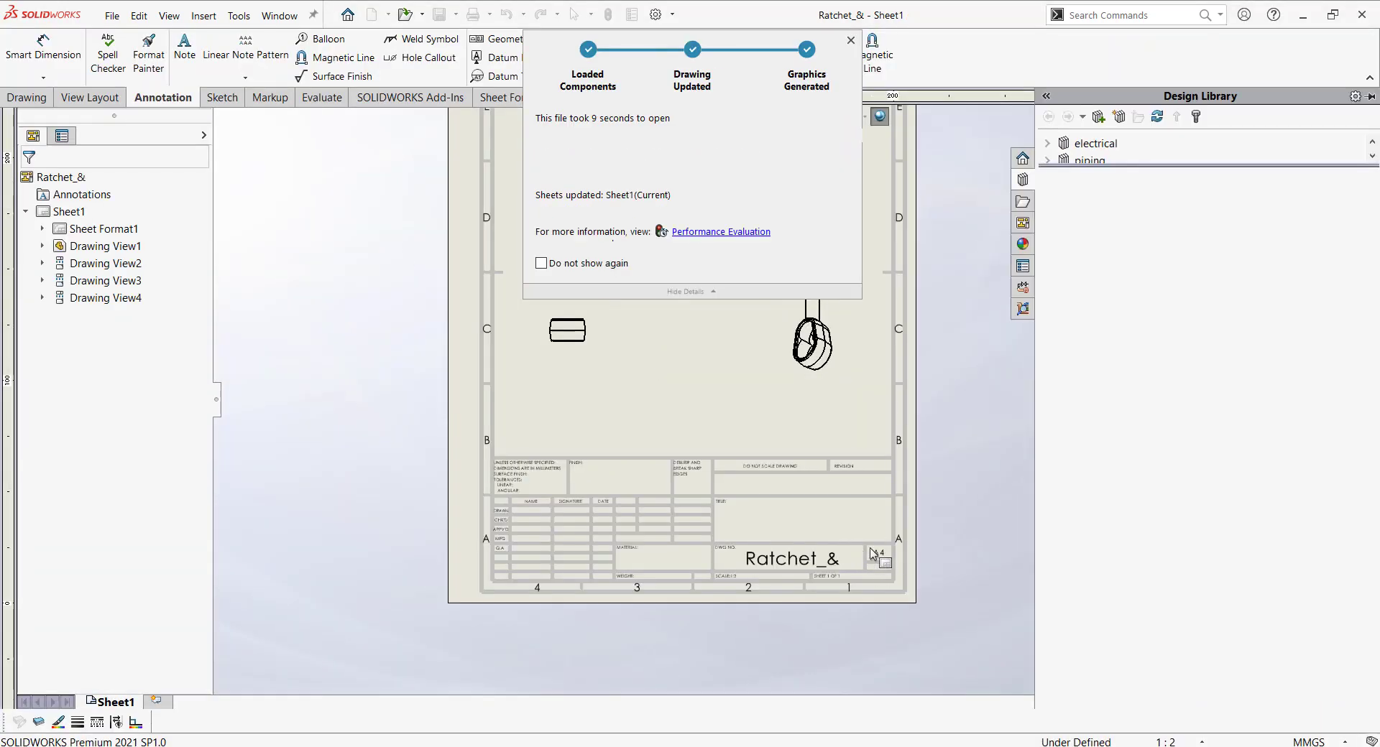
Step: Zoom to fit the Ratchet_& sheet to confirm its A4 format
{"action": "scroll", "coordinate": [870, 561], "scroll_direction": "down", "scroll_amount": 5}
{"action": "scroll", "coordinate": [841, 539], "scroll_direction": "up", "scroll_amount": 4}
{"action": "scroll", "coordinate": [645, 304], "scroll_direction": "up", "scroll_amount": 5}
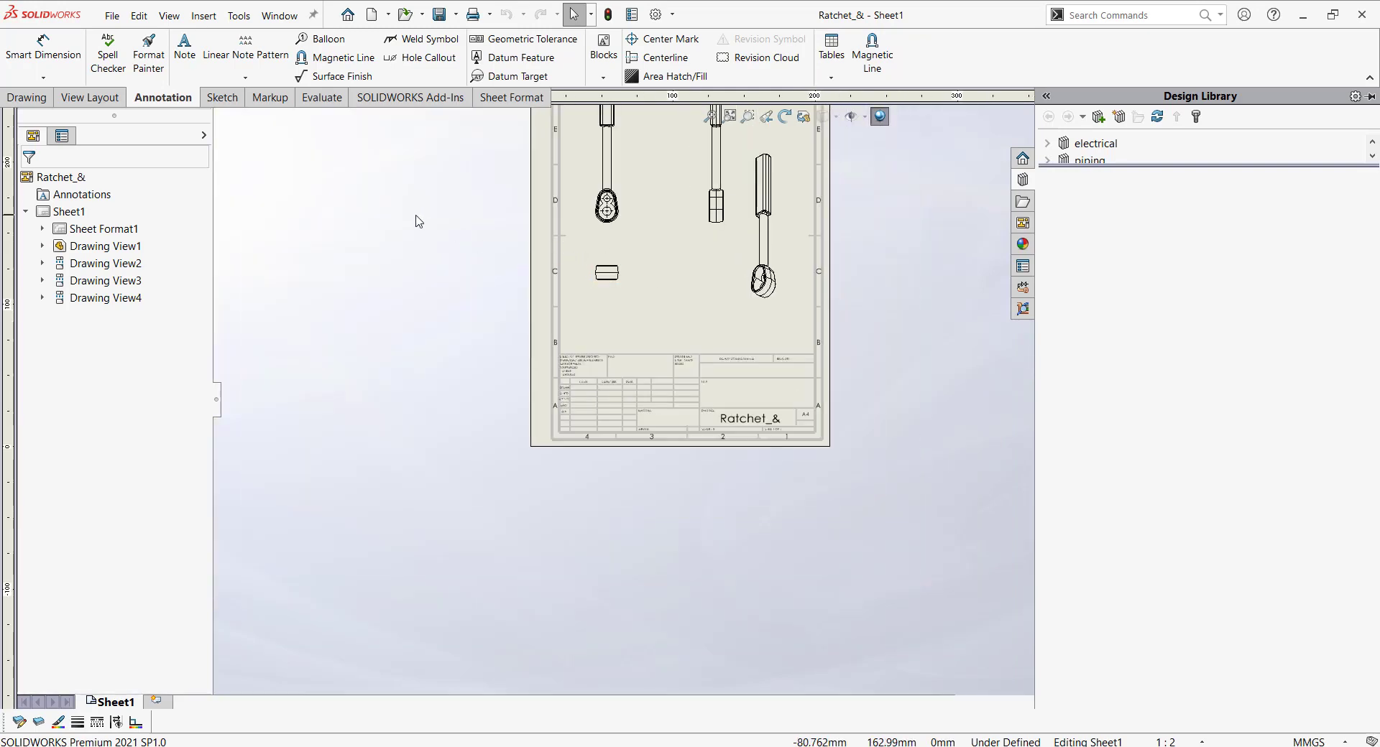
{"action": "key", "text": "f"}
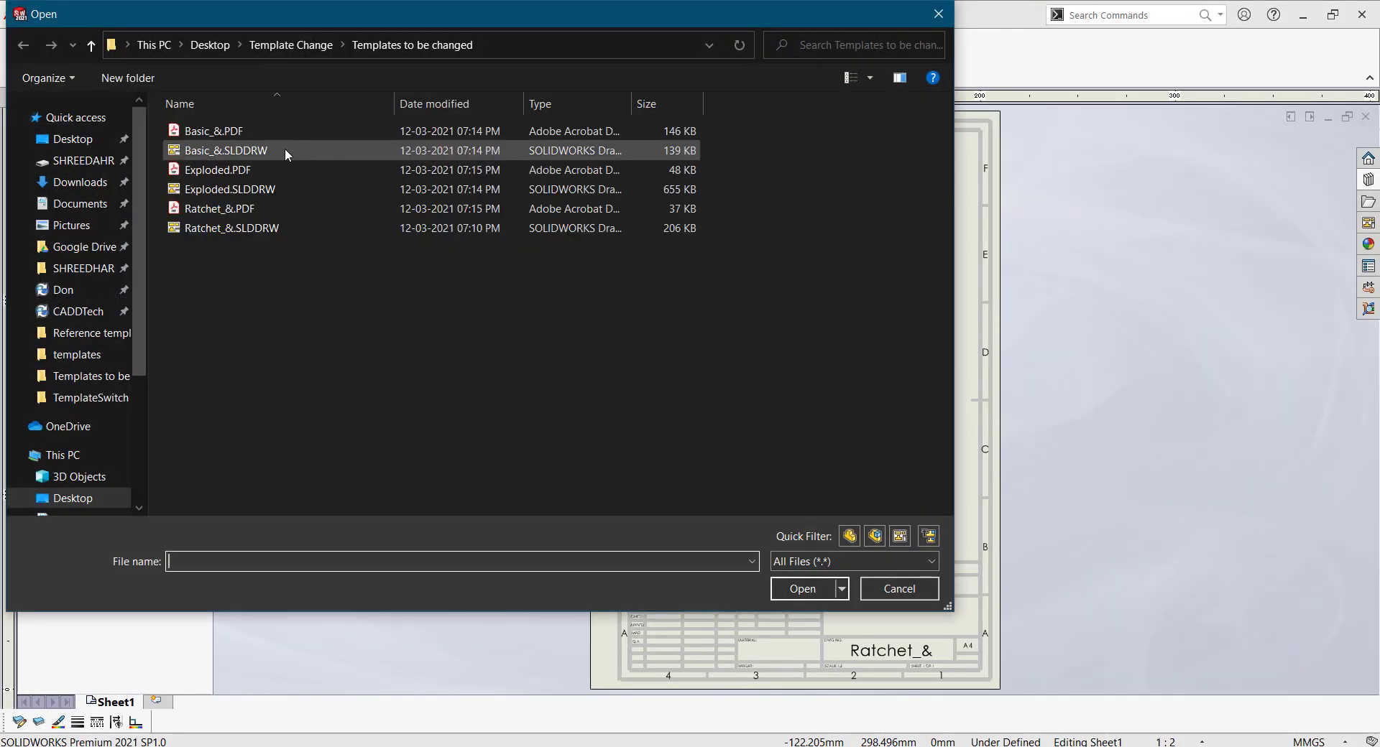
Step: Open Basic_&.SLDDRW, fit its A4 sheet to the window, and restore the switcher
{"action": "left_click", "coordinate": [287, 150]}
{"action": "left_click", "coordinate": [796, 589]}
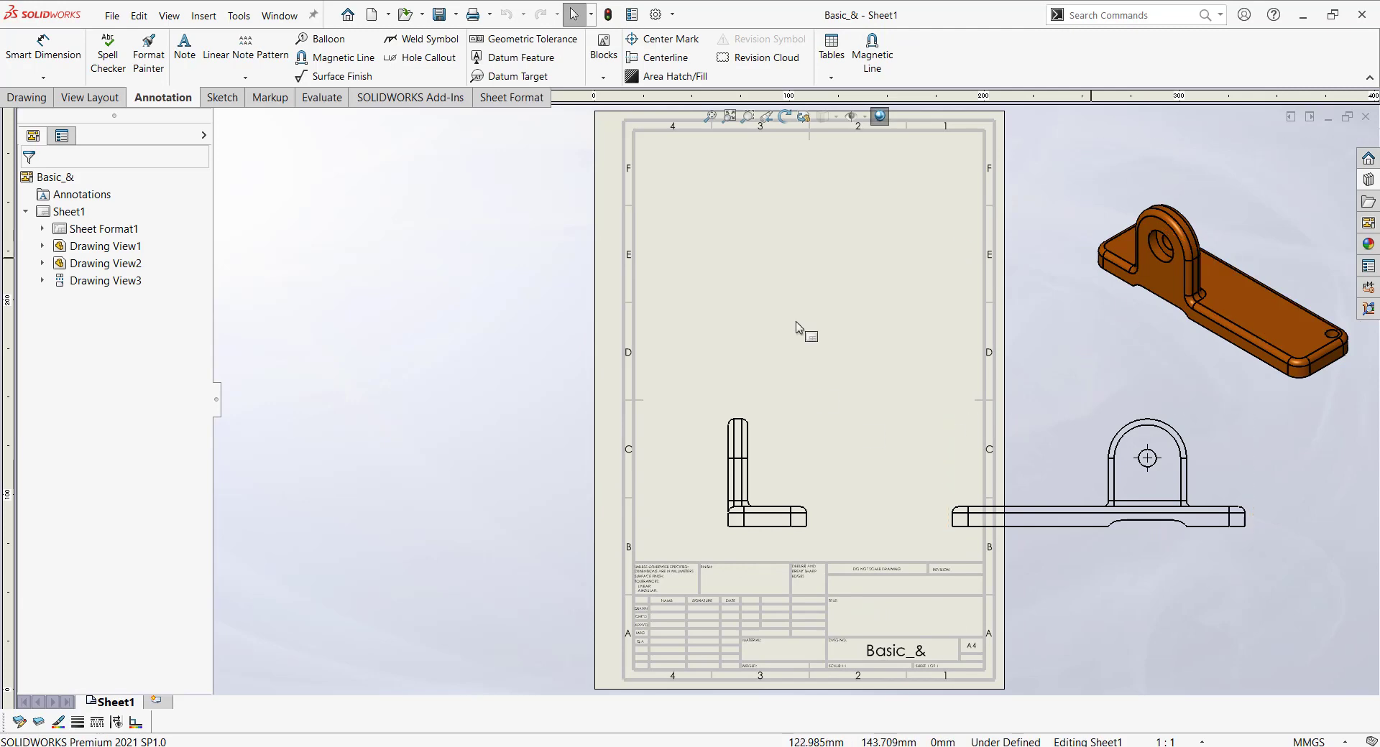
{"action": "key", "text": "f"}
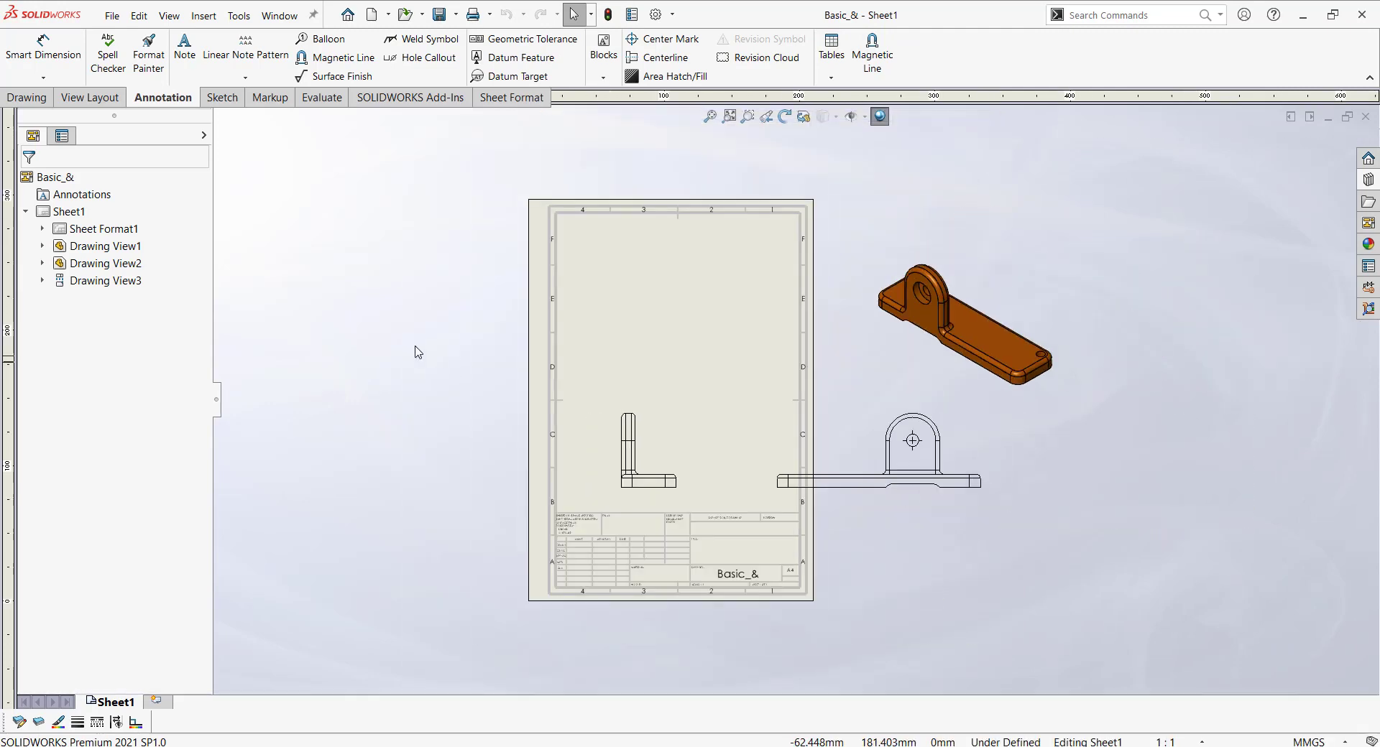
{"action": "key", "text": "z"}
{"action": "key", "text": "shift+z"}
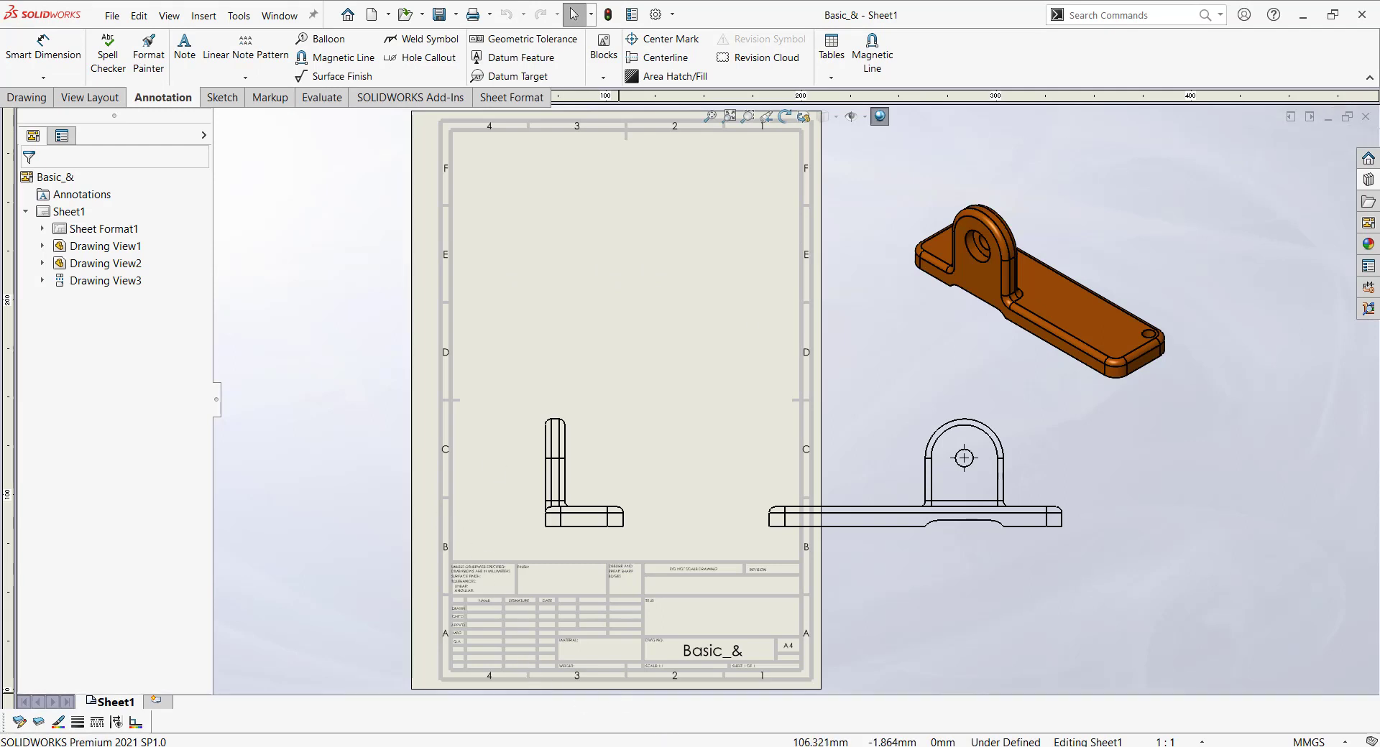
{"action": "left_click", "coordinate": [664, 745]}
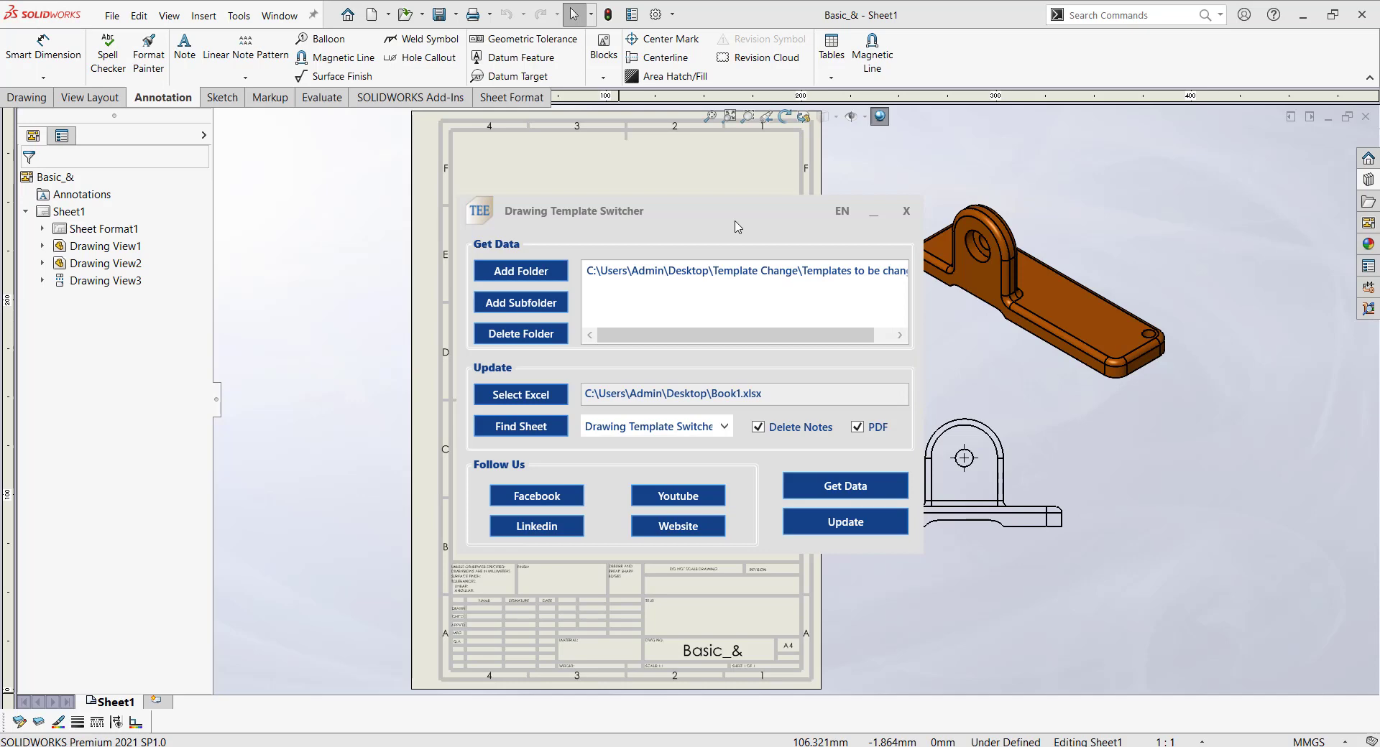
Step: Minimize the Template Switcher and zoom into the Basic_& title block to confirm the A4 sheet format
{"action": "left_click", "coordinate": [873, 213]}
{"action": "key", "text": "f"}
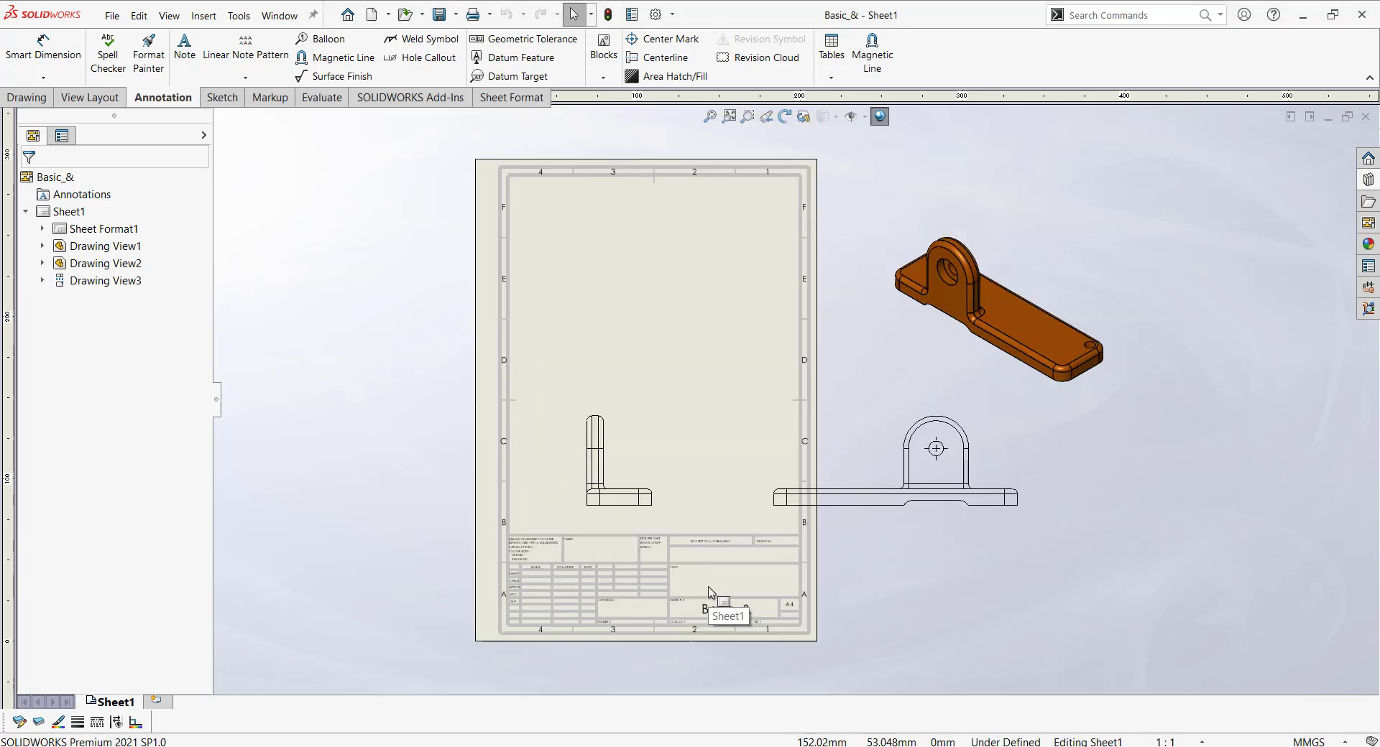
{"action": "scroll", "coordinate": [710, 593], "scroll_direction": "down", "scroll_amount": 5}
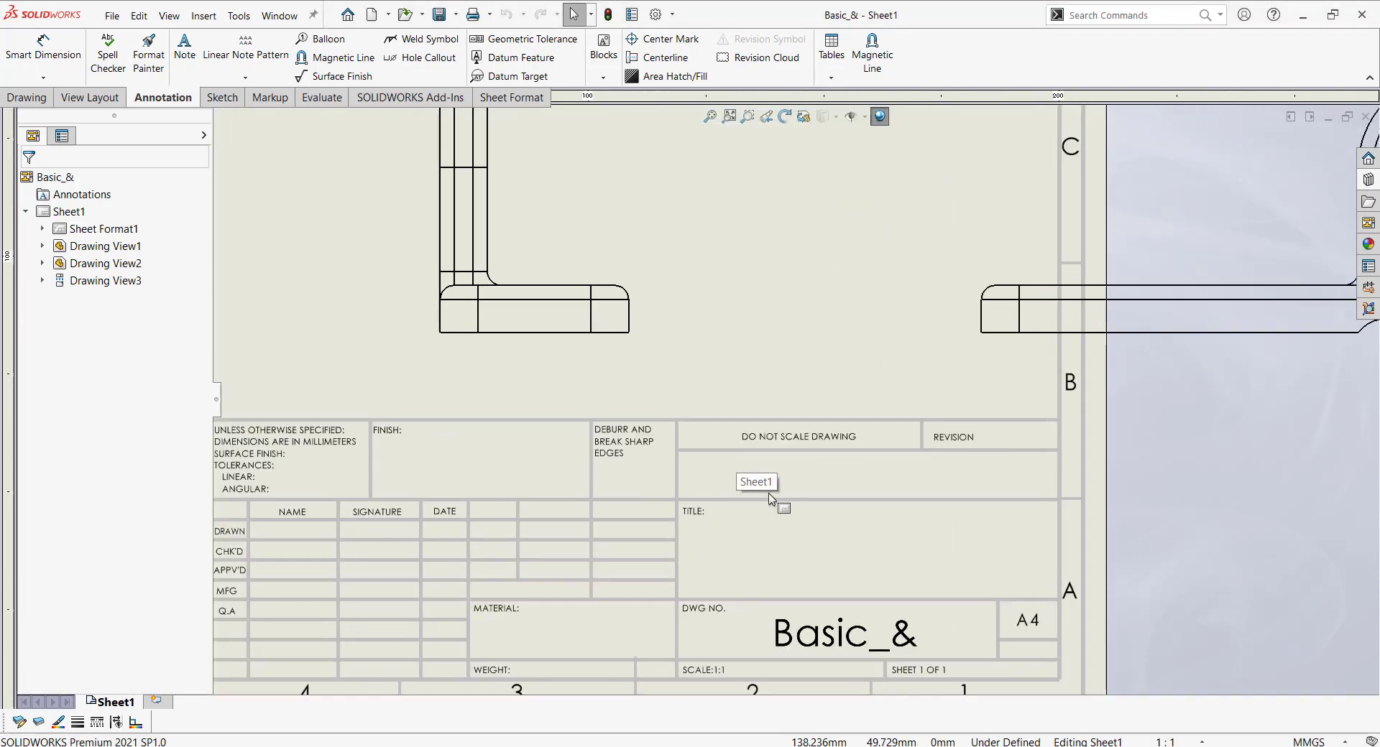
{"action": "scroll", "coordinate": [822, 475], "scroll_direction": "down", "scroll_amount": 1}
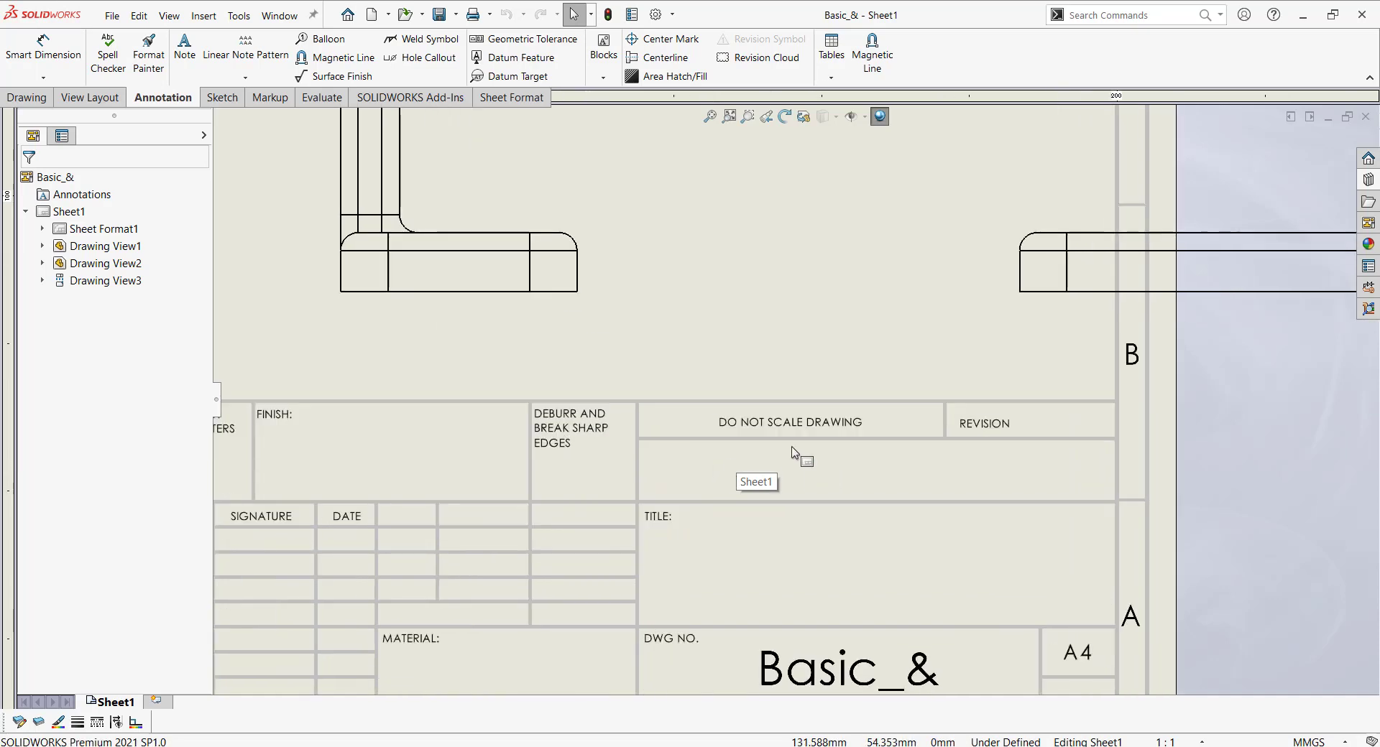